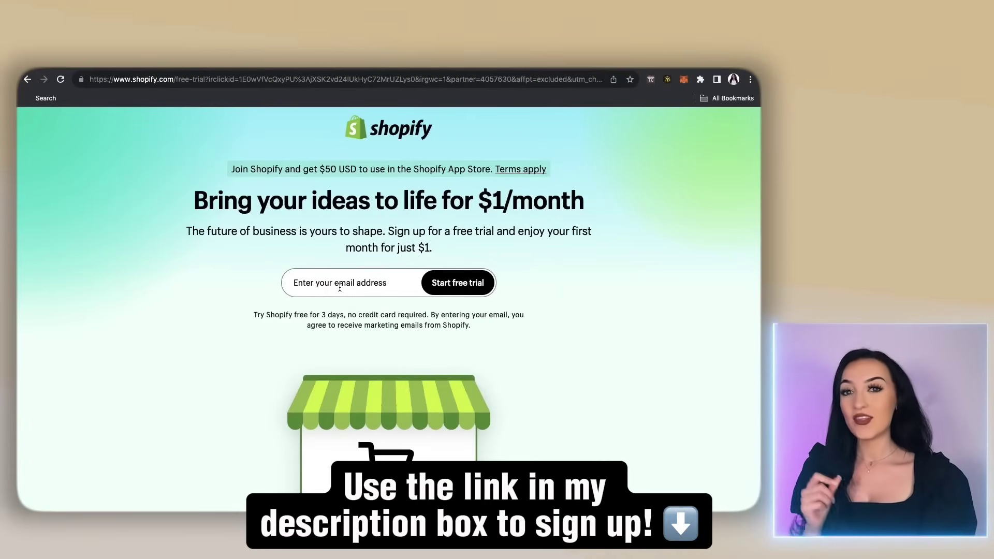
Step: Start the Shopify free trial using the saved e-mail address
click(340, 287)
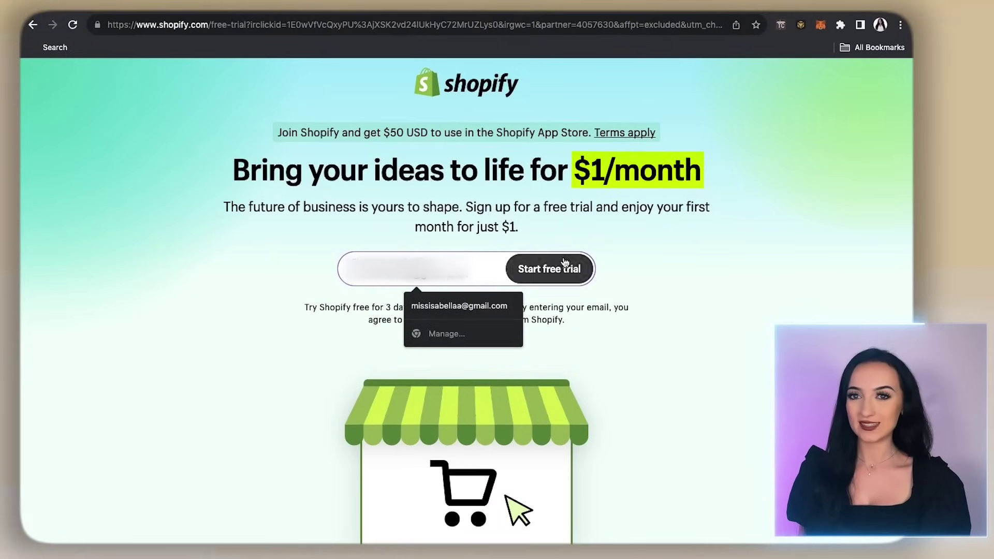
click(565, 269)
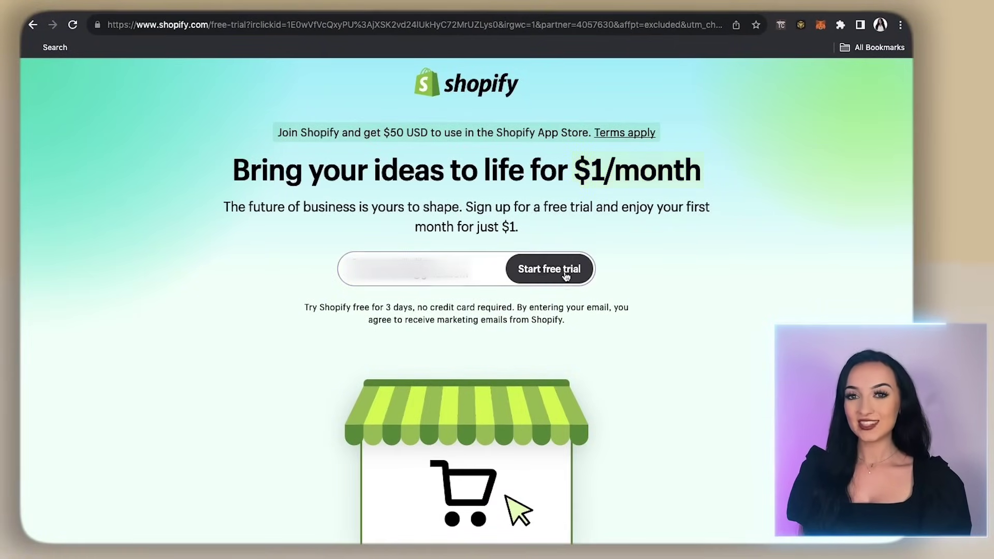
click(558, 277)
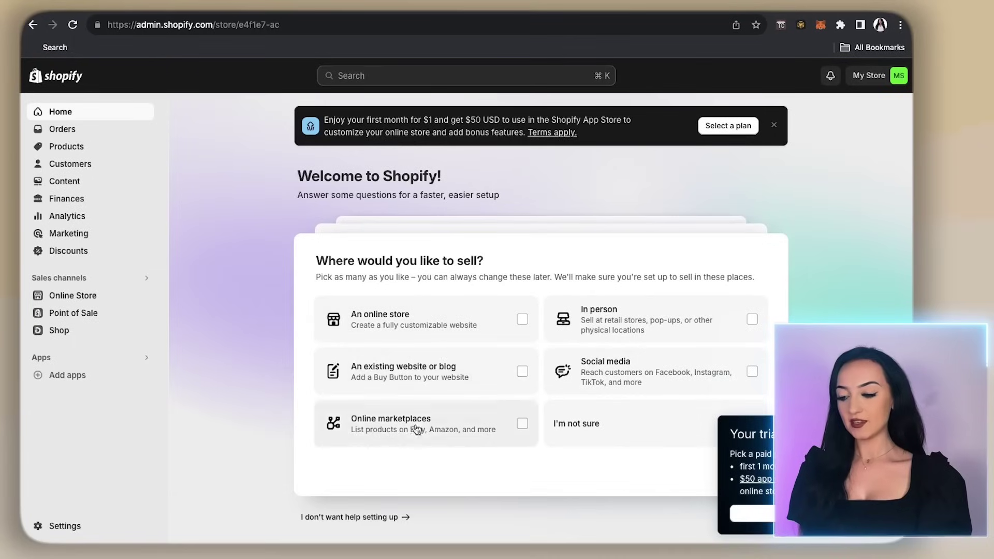
Step: Answer setup questions: online store, just starting, selling dropshipping products
click(522, 321)
click(735, 467)
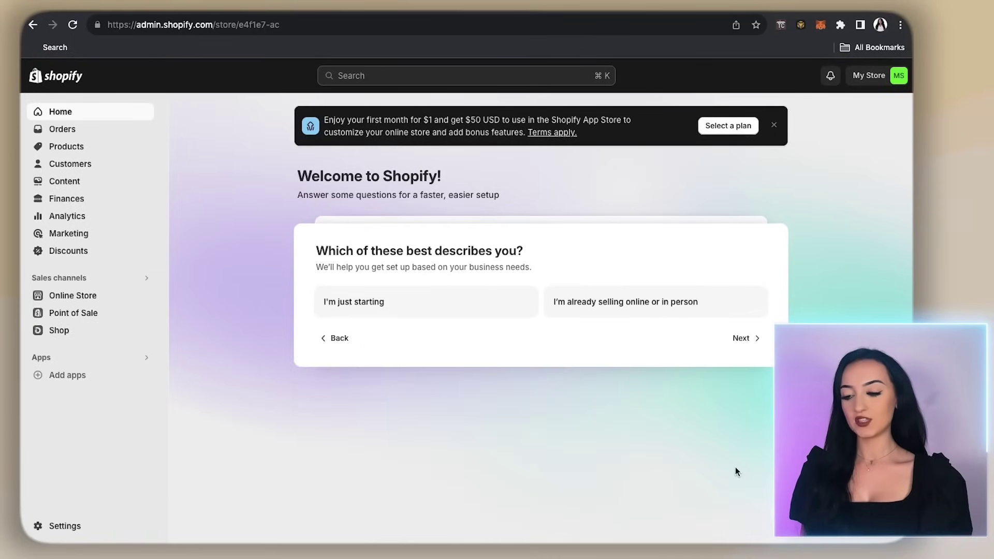
click(457, 300)
click(744, 343)
click(747, 349)
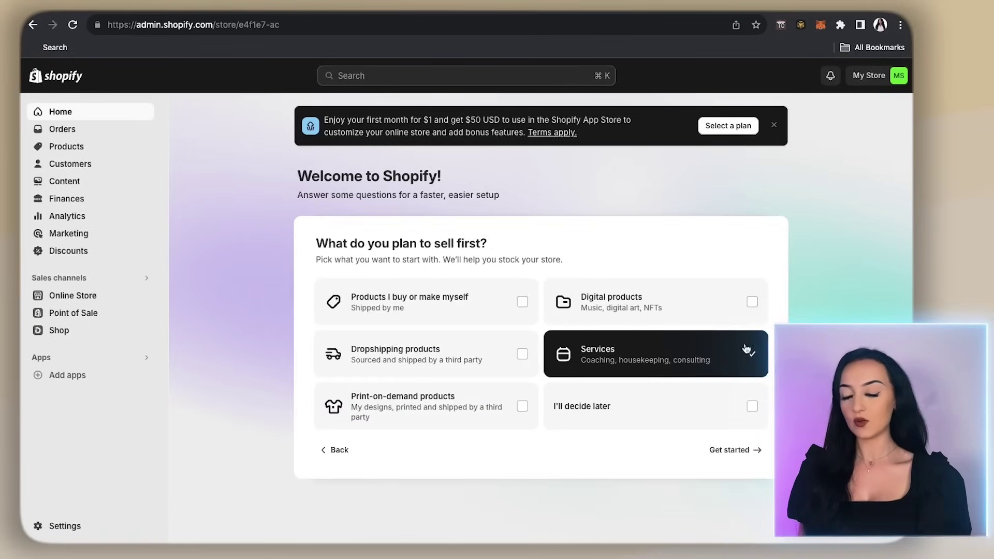
click(507, 347)
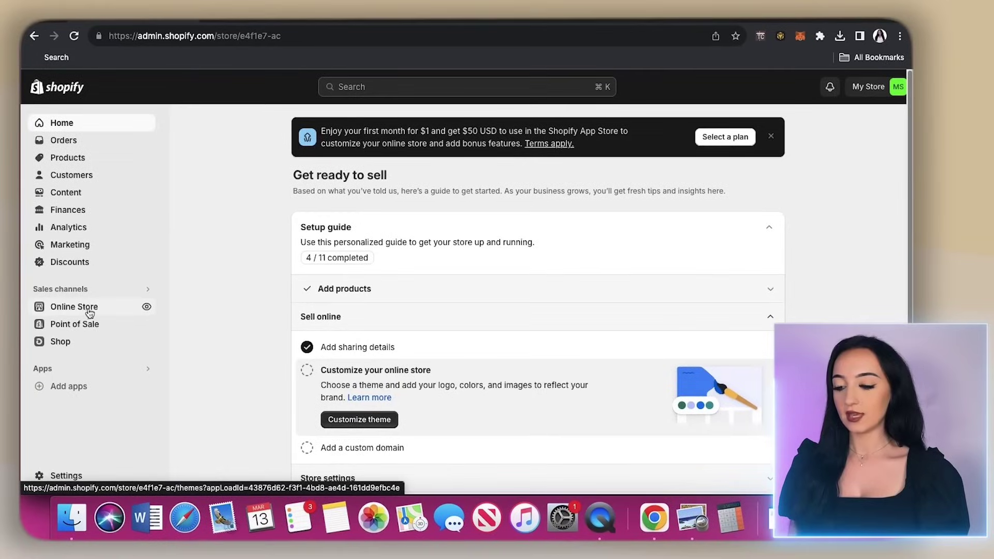
Step: Browse the theme library filtered to free themes only
click(86, 311)
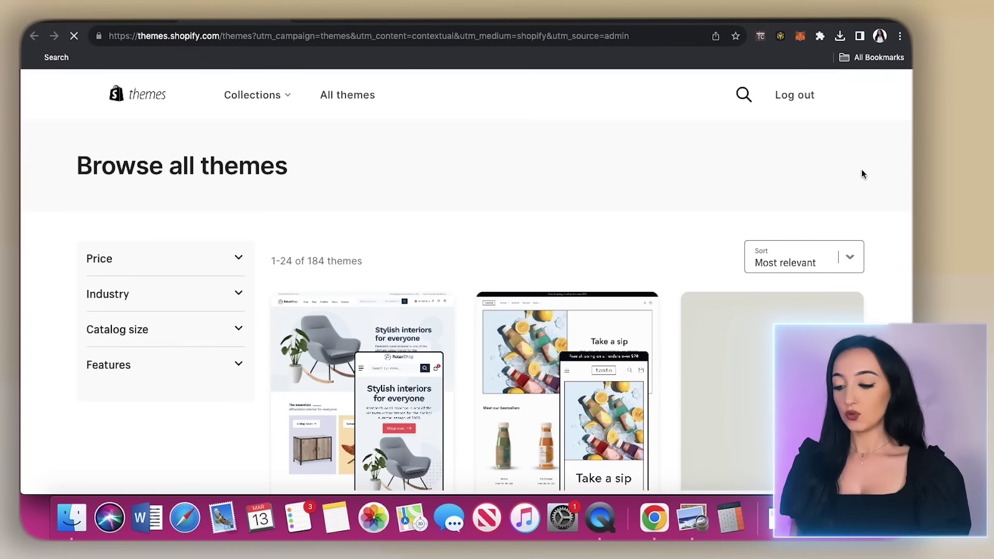
drag(907, 115, 909, 293)
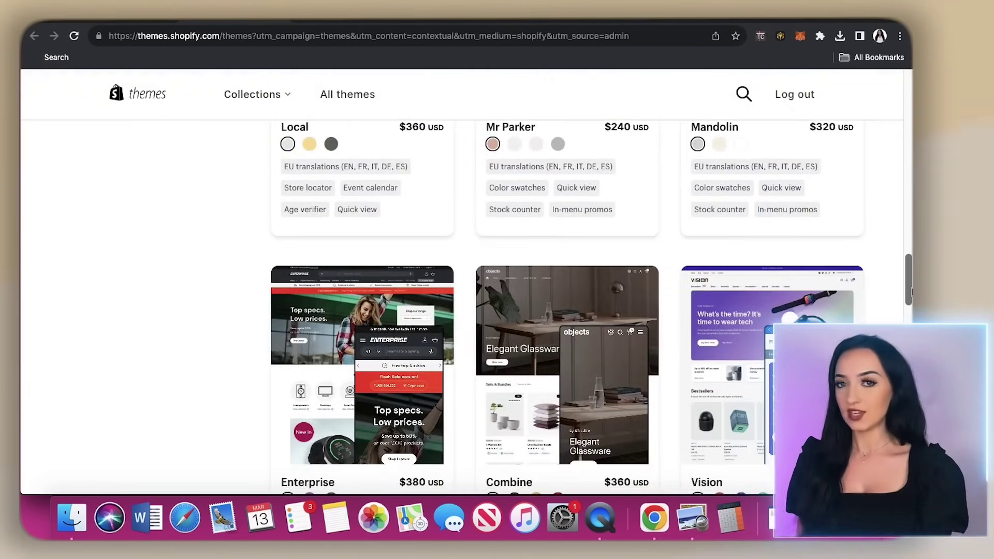
scroll(909, 292, up, 20)
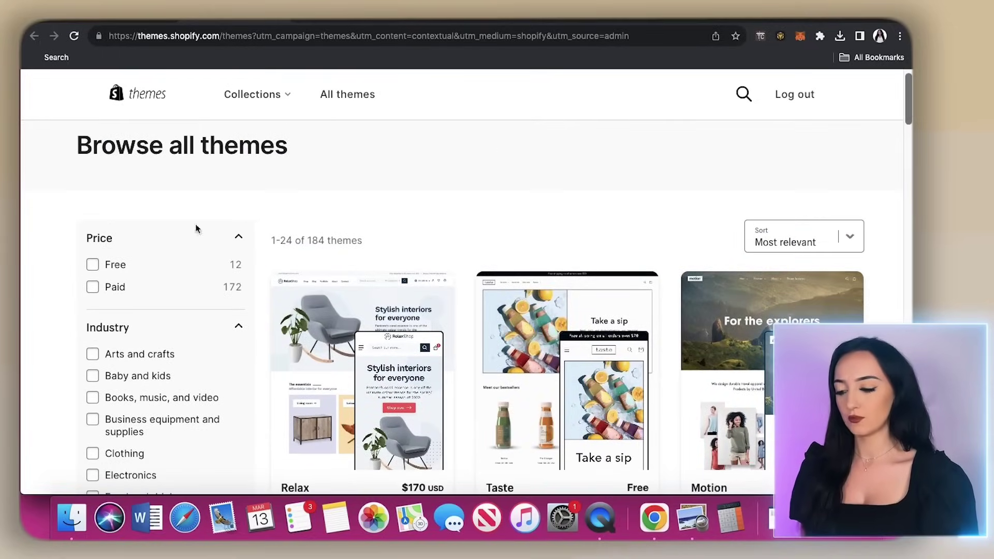
click(93, 264)
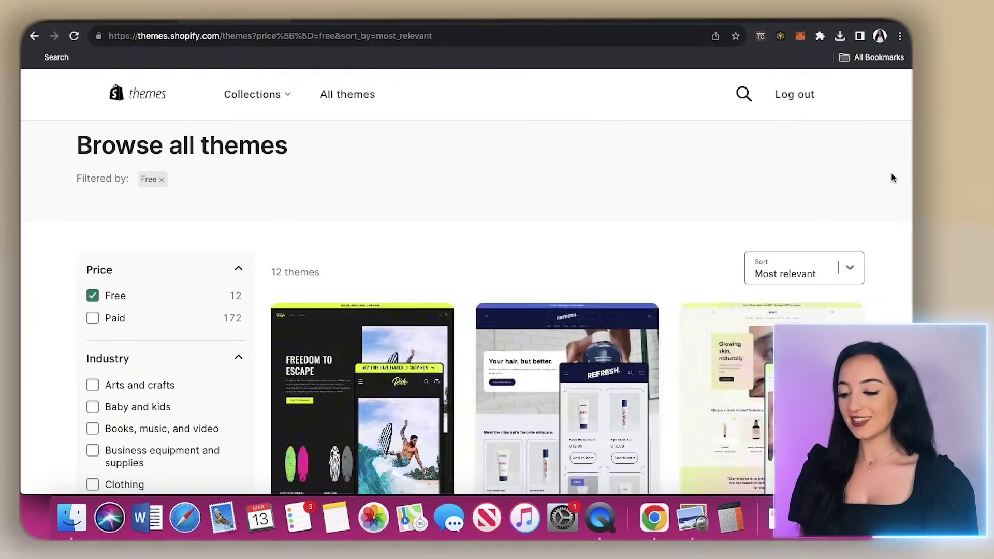
Step: Publish the free Sense theme and open it in the theme editor
scroll(896, 183, down, 2)
scroll(909, 138, down, 10)
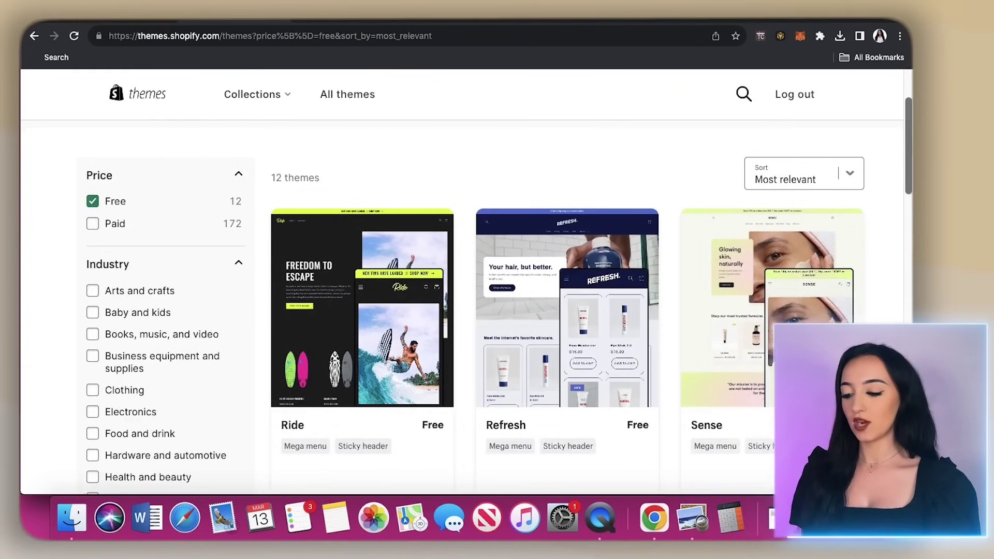
scroll(570, 306, down, 8)
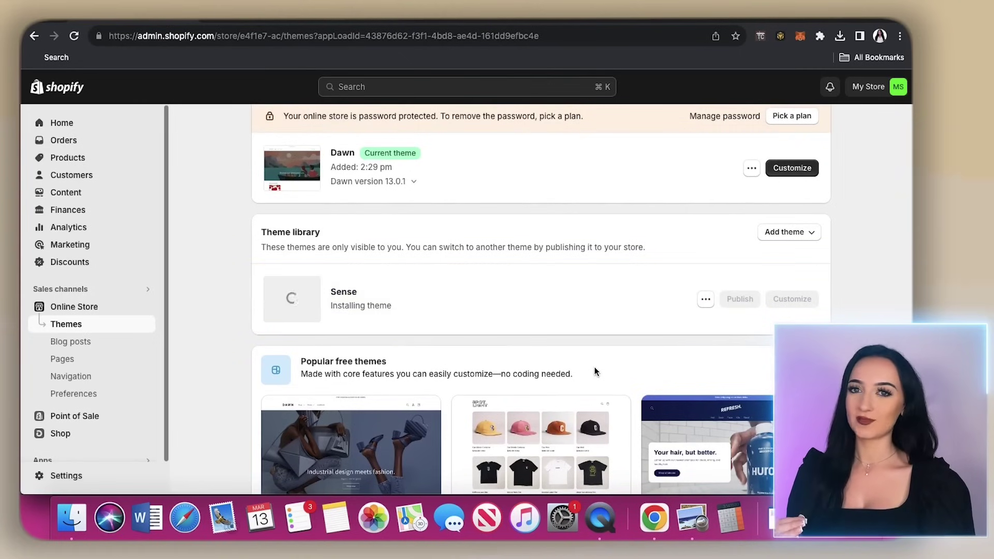
click(741, 301)
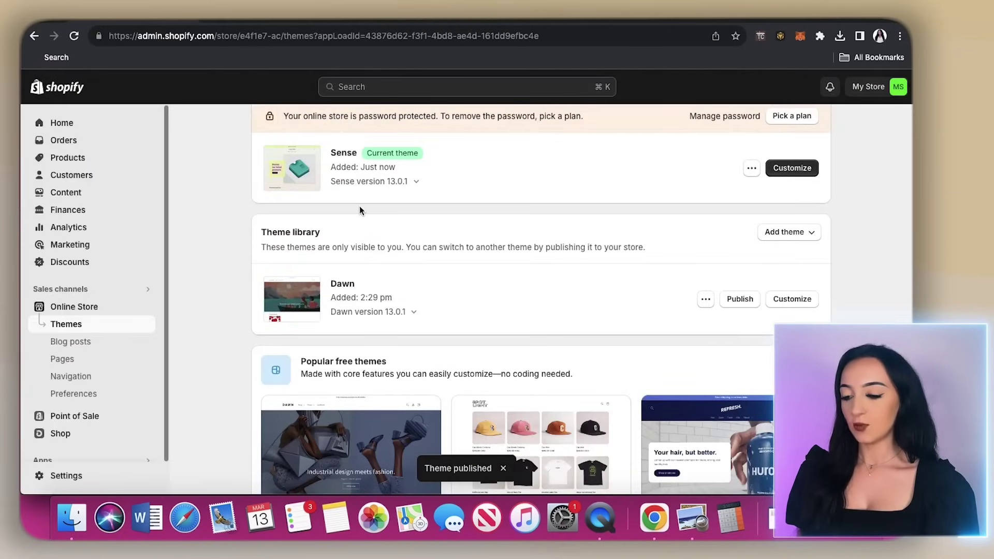
click(785, 173)
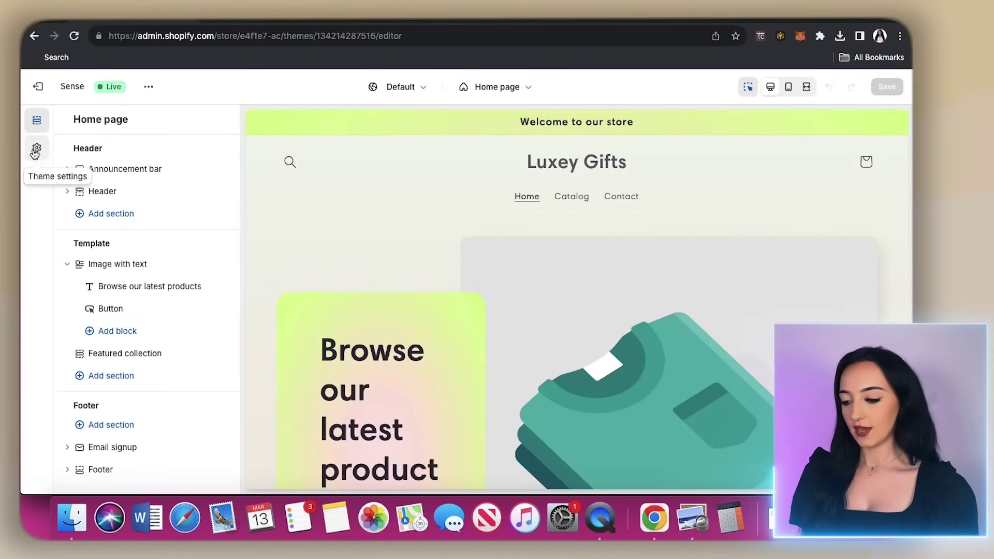
Step: Add a colour scheme with a dark #2E2A39 solid button background
click(37, 150)
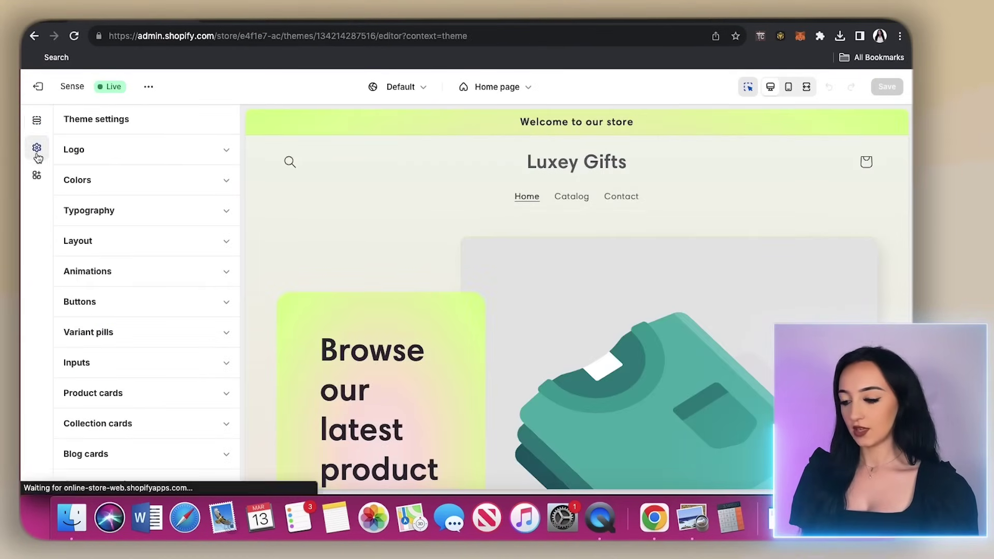
click(130, 187)
click(210, 328)
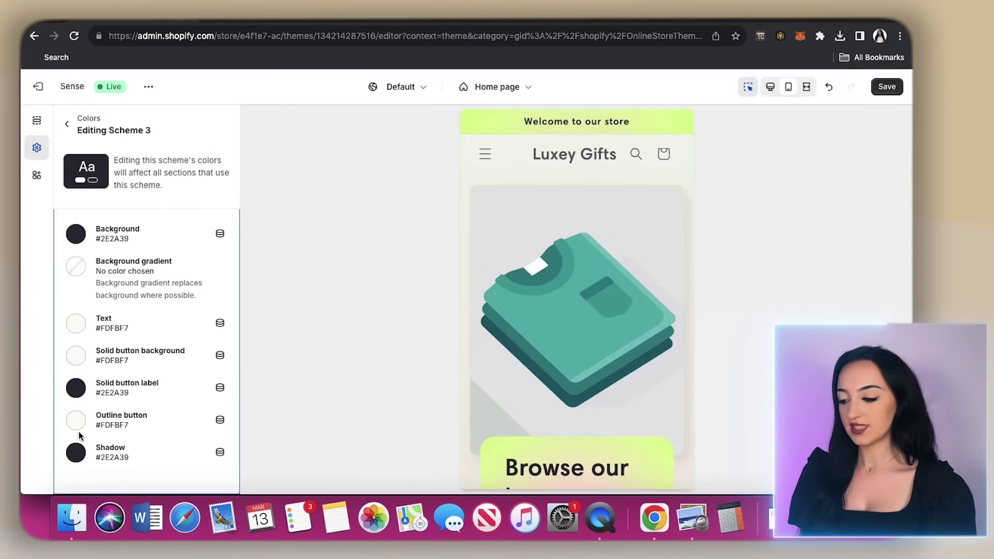
click(69, 119)
click(147, 389)
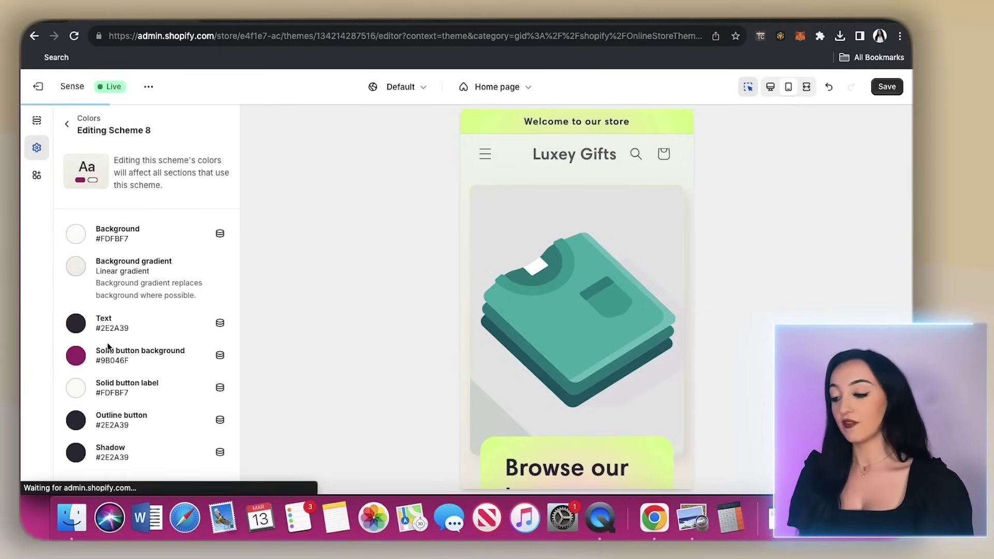
click(76, 357)
click(77, 307)
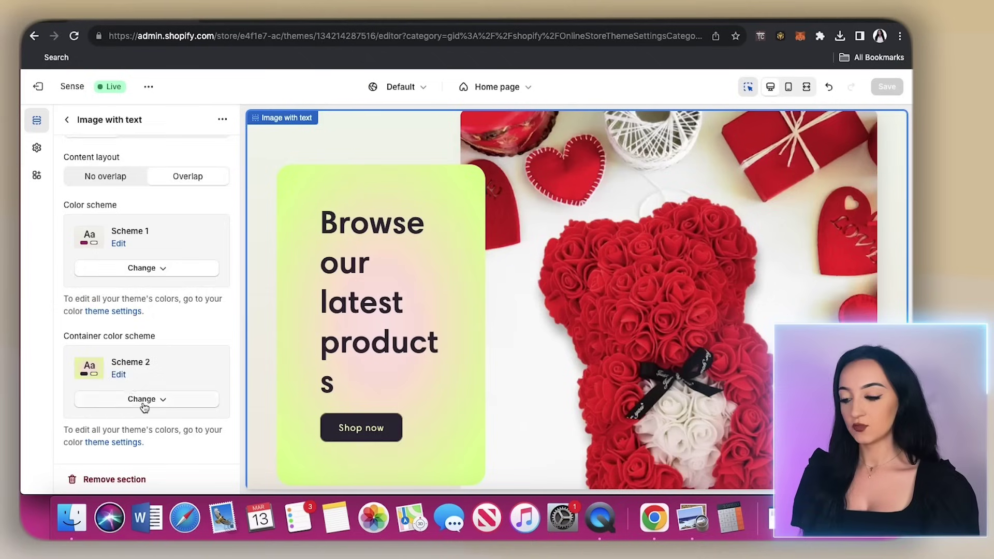
Step: Give the text box container and announcement bar Scheme 3, then select the image-with-text content
click(143, 399)
click(136, 219)
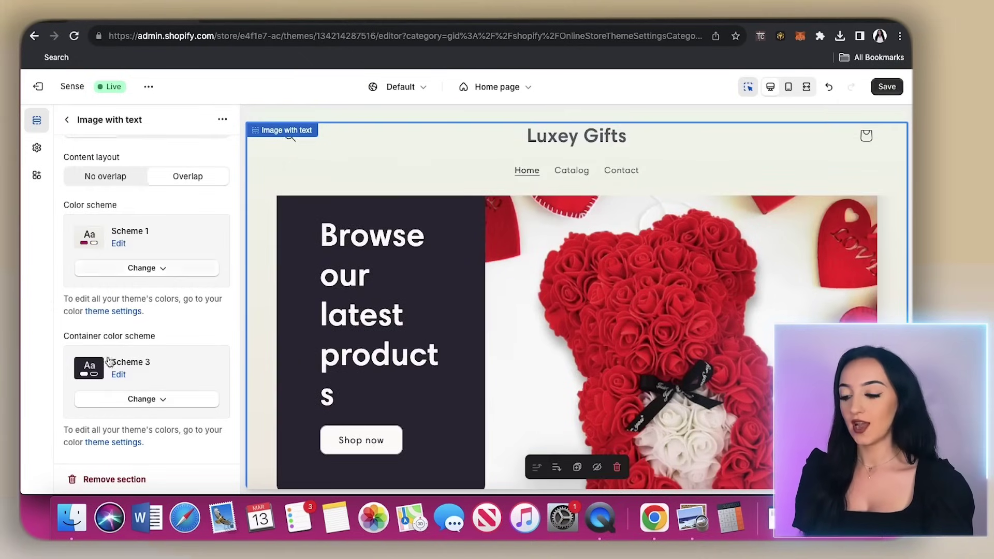
click(154, 268)
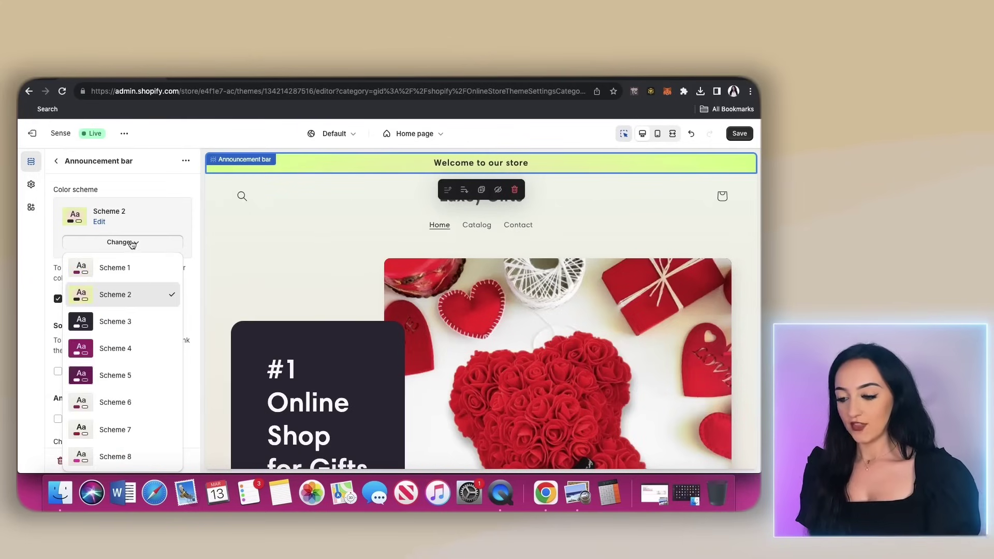
click(114, 327)
click(222, 198)
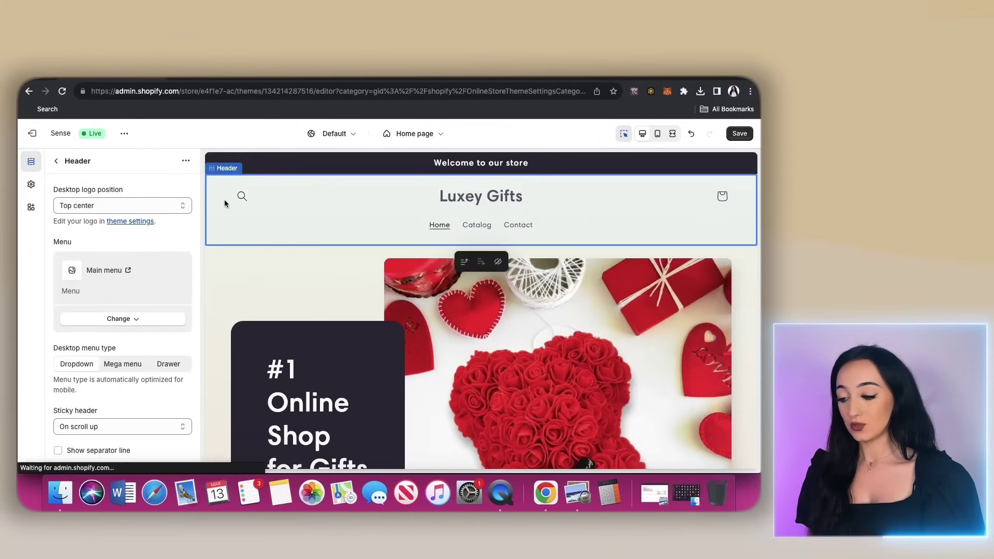
click(244, 272)
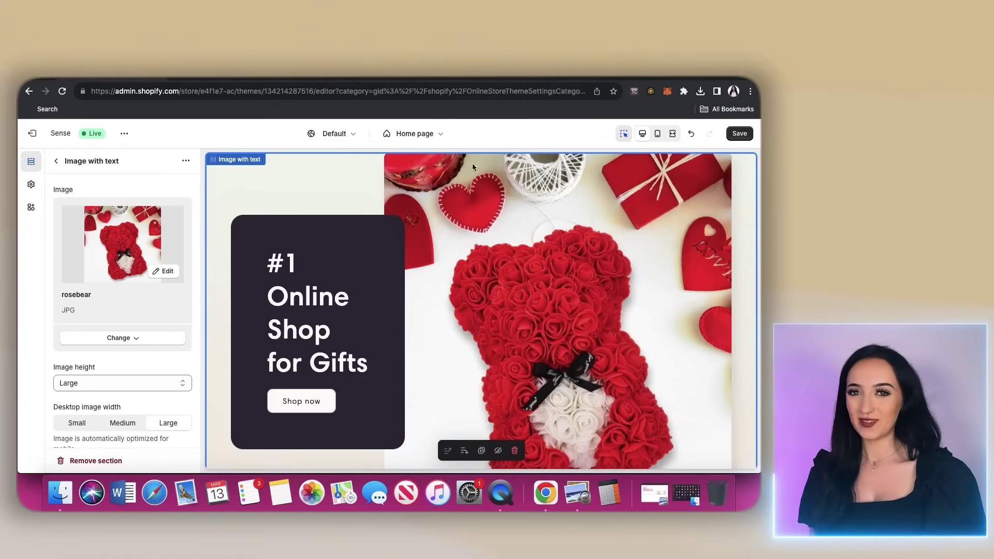
key(super+a)
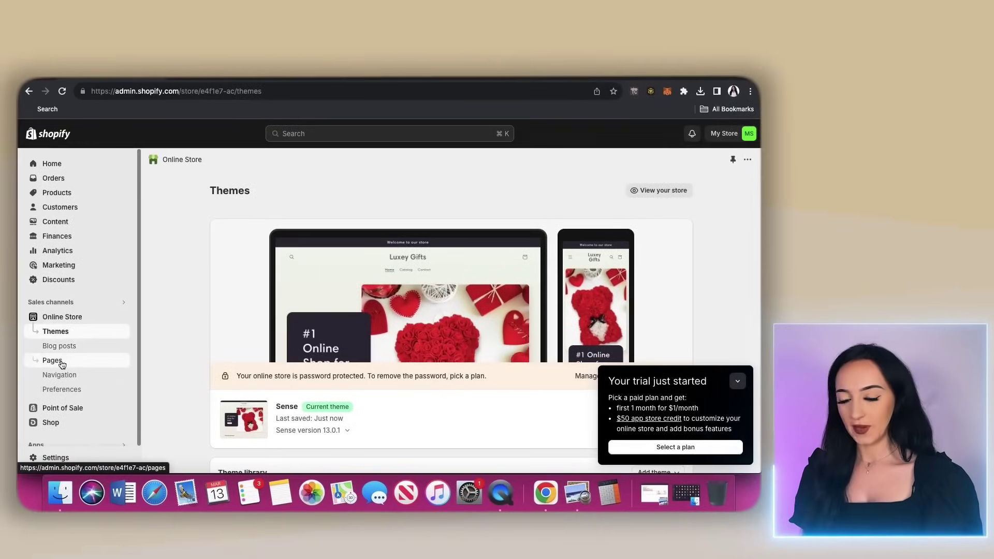
Step: Create a new store page and begin its title with 'Shipp'
click(61, 364)
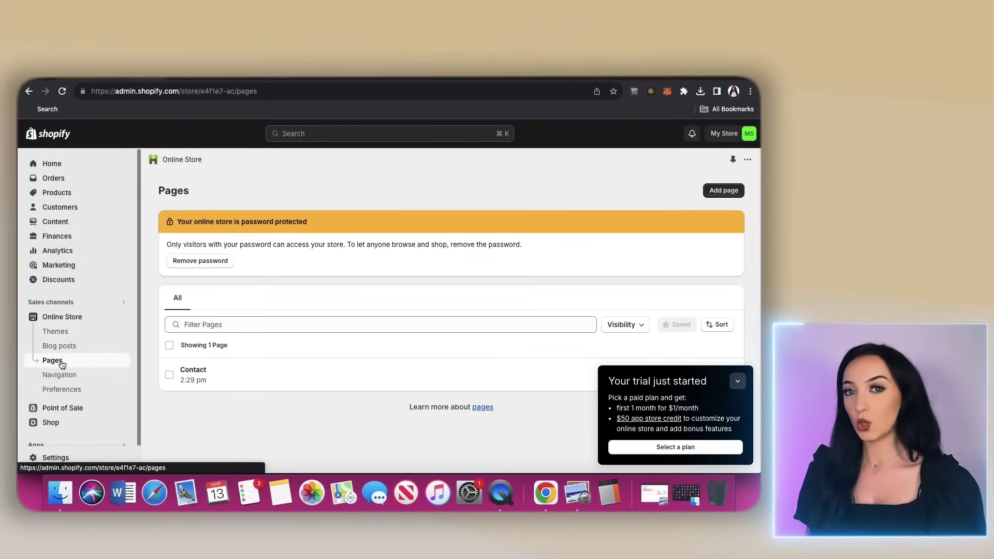
click(735, 387)
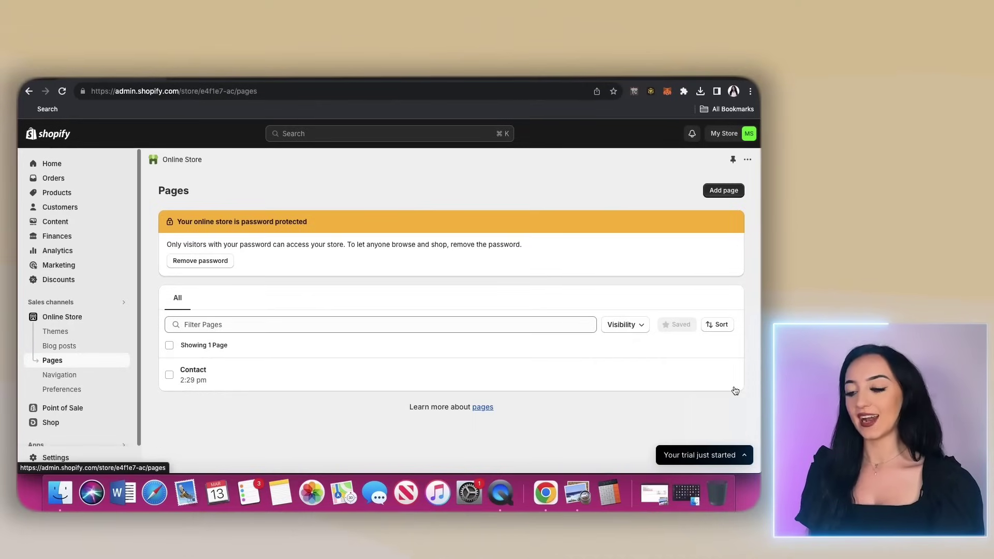
click(727, 191)
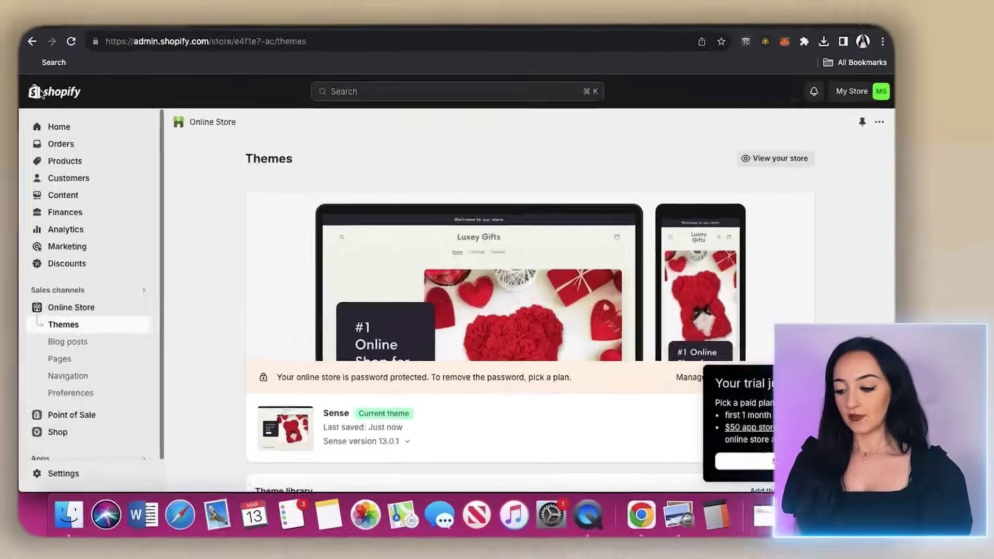
click(69, 363)
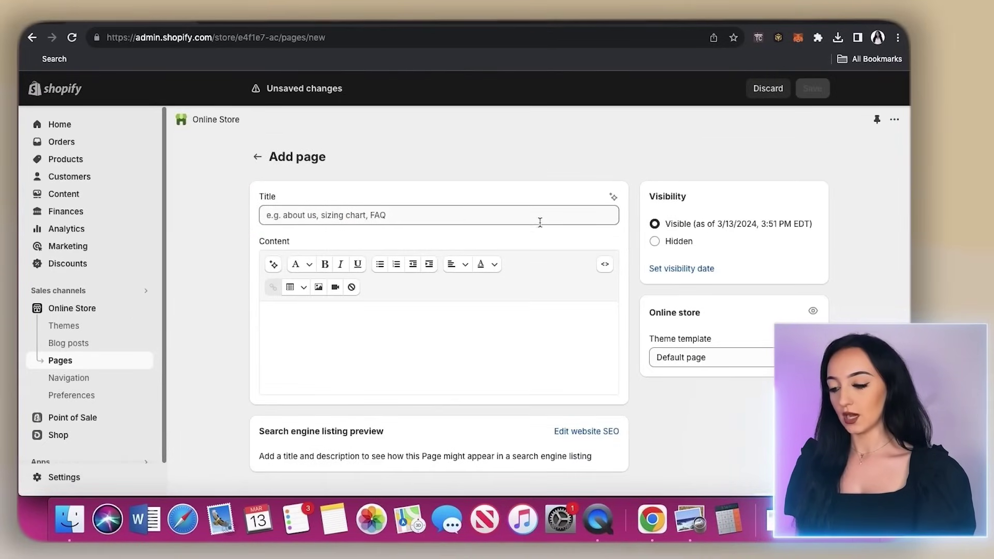
click(464, 214)
text(Shipp)
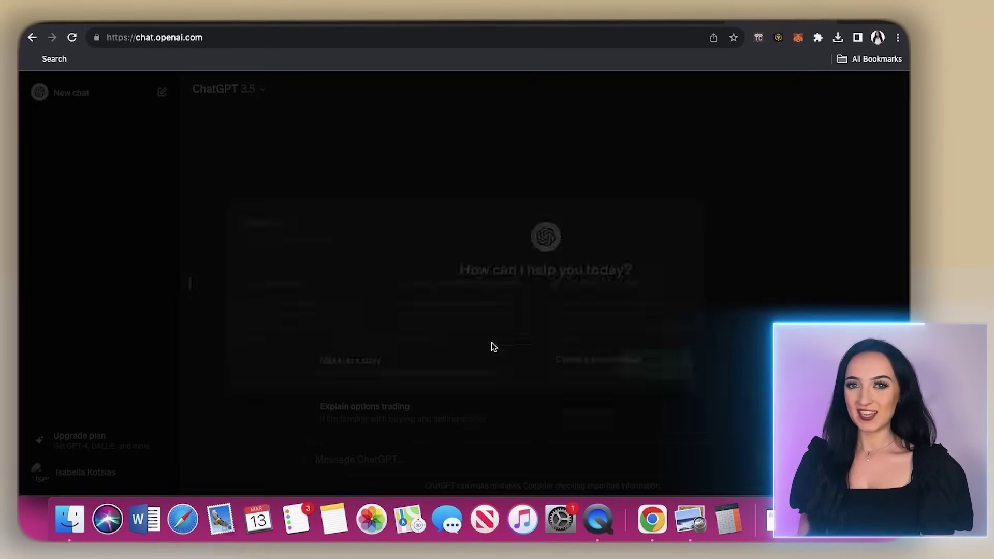
Step: Ask ChatGPT to 'Create me a shipping policy page for my online store'
click(649, 352)
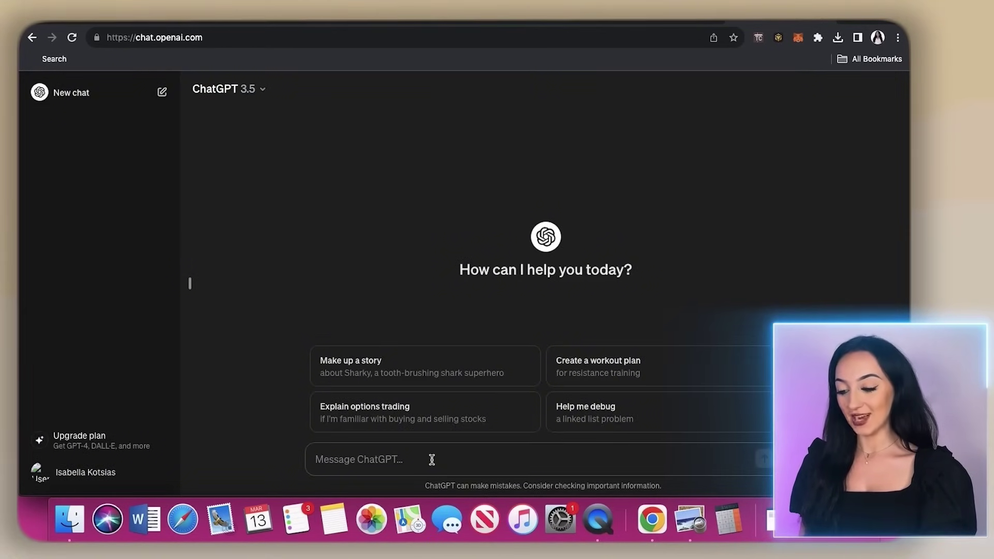
text(Cr)
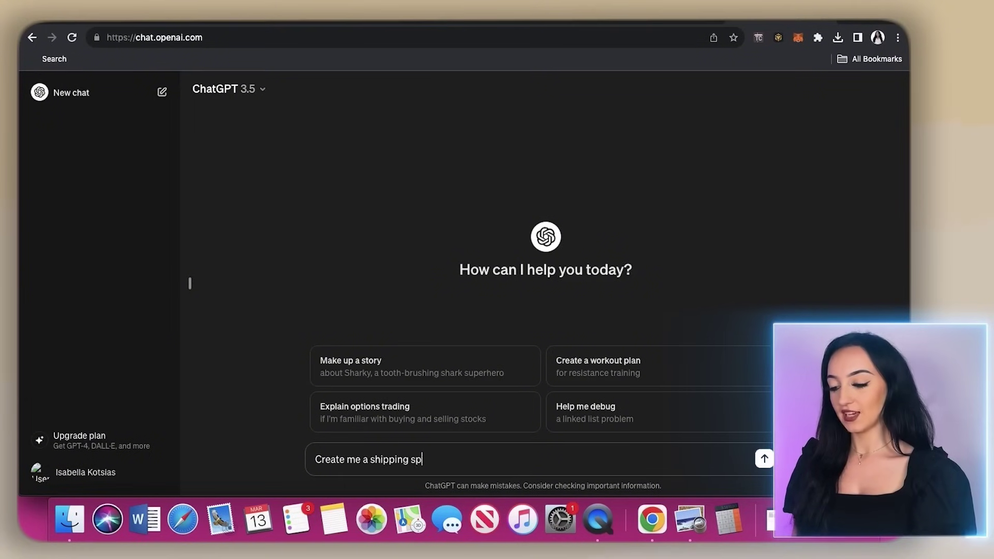
text(eate me a shipping policy for)
key(BackSpace)
key(BackSpace)
key(BackSpace)
key(BackSpace)
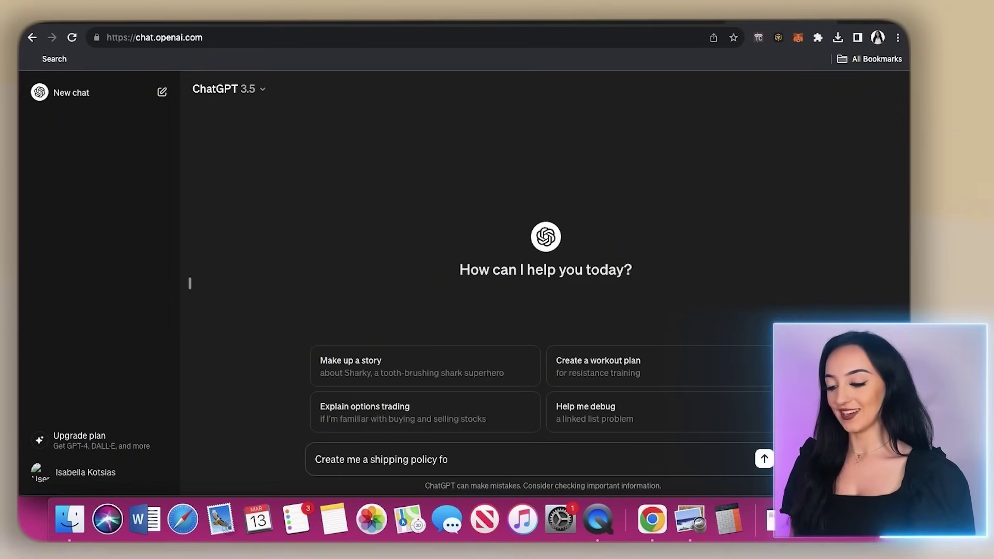
text(page for my onli)
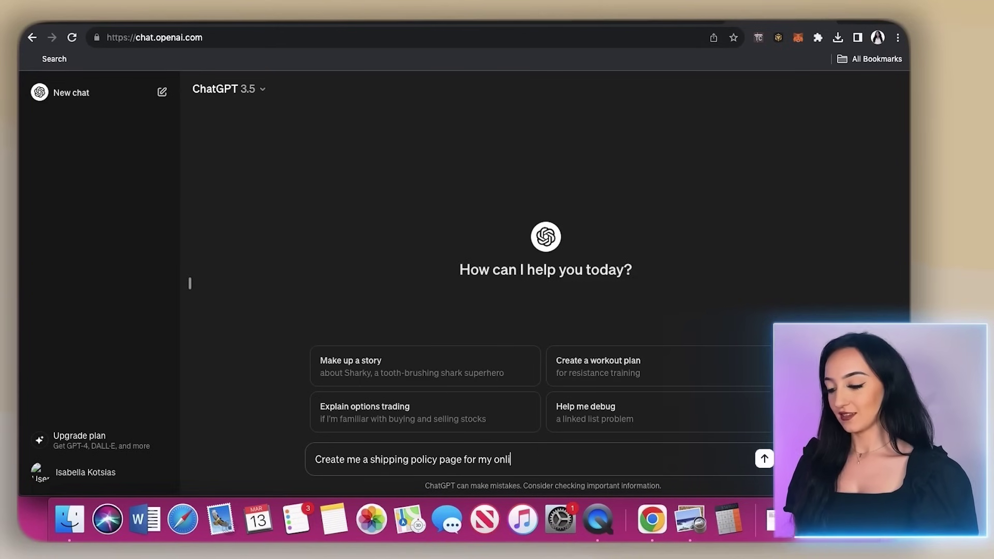
text(ne store)
key(Return)
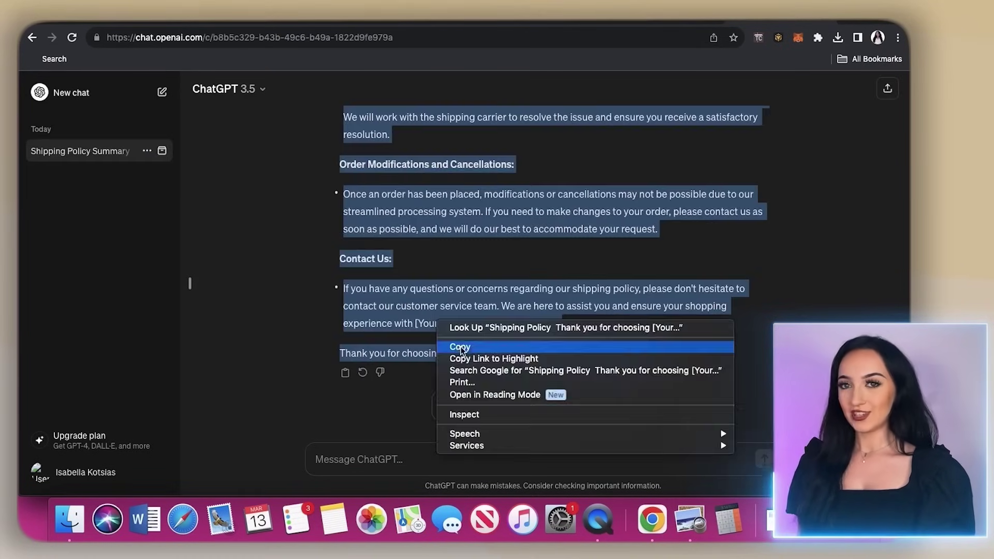
Step: Paste the generated policy into the page content and save the Shipping Policy page
click(523, 344)
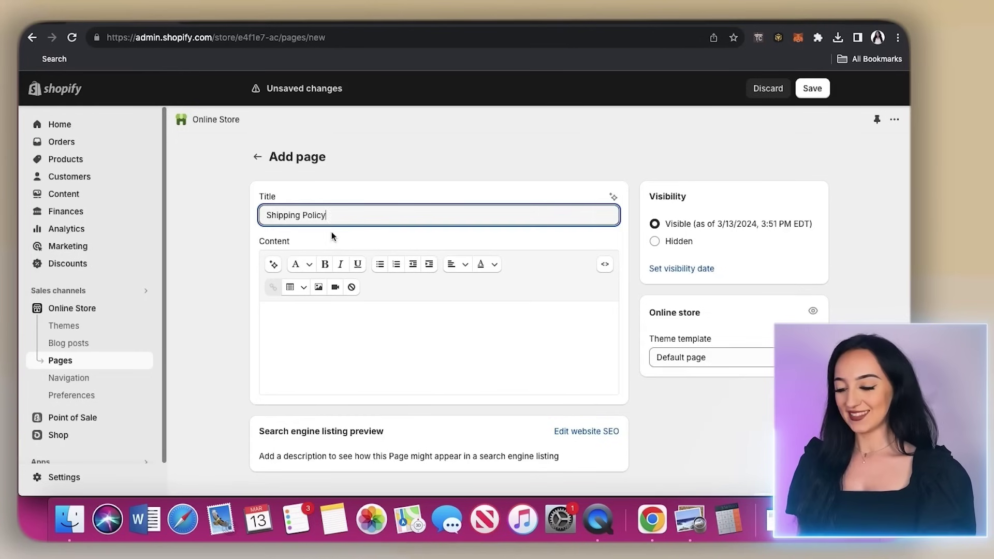
click(335, 359)
key(super+v)
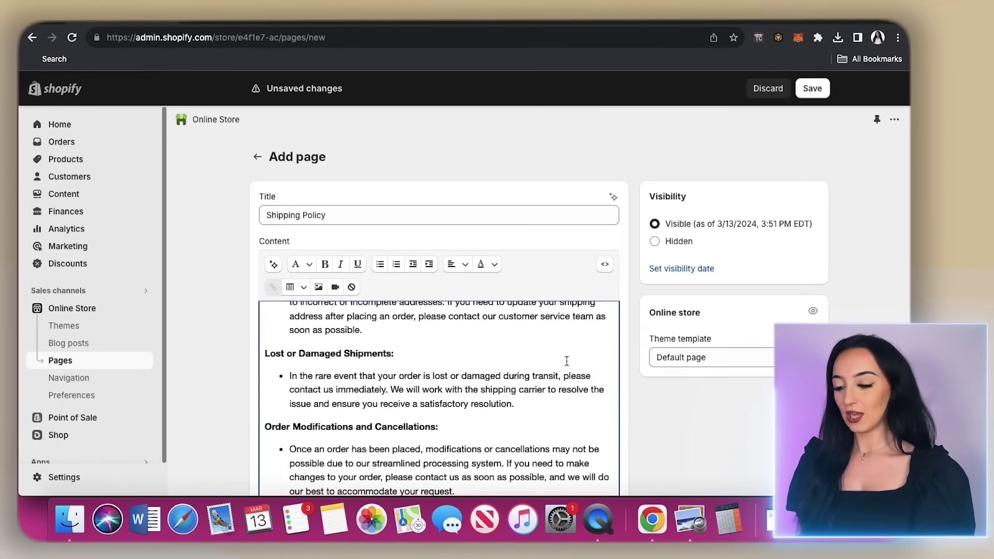
scroll(818, 129, down, 3)
click(812, 89)
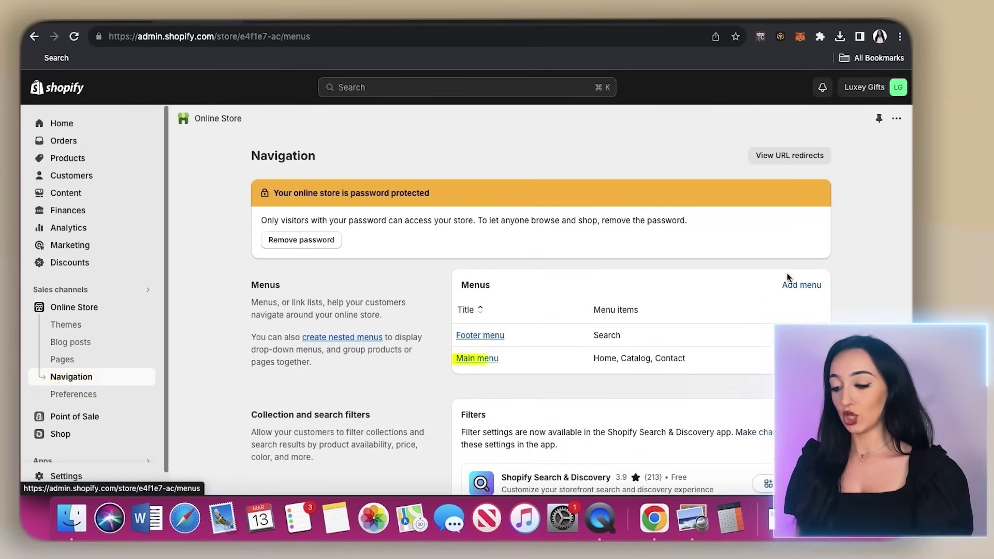
Step: Add a Shipping Policy item linking to the Shipping Policy page in the Main menu
click(474, 359)
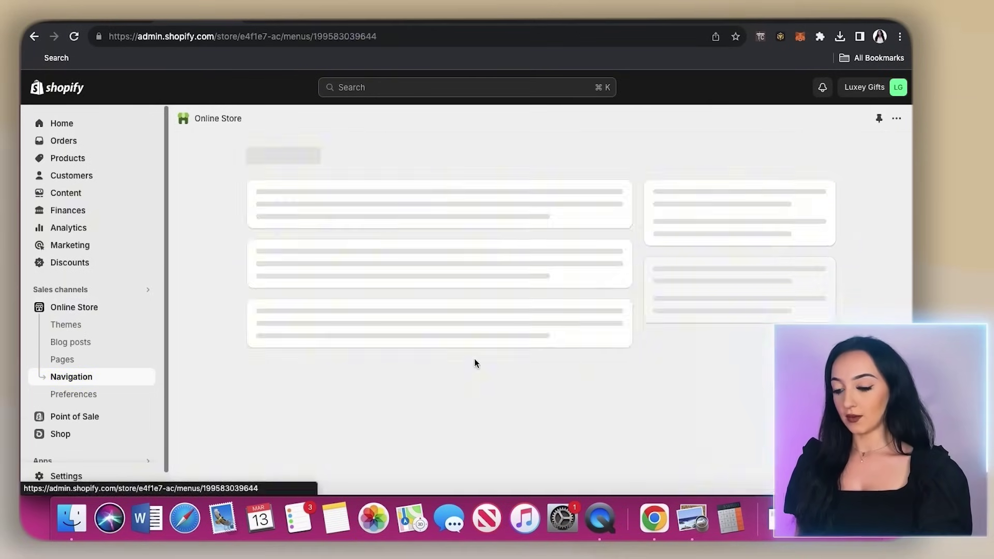
click(328, 422)
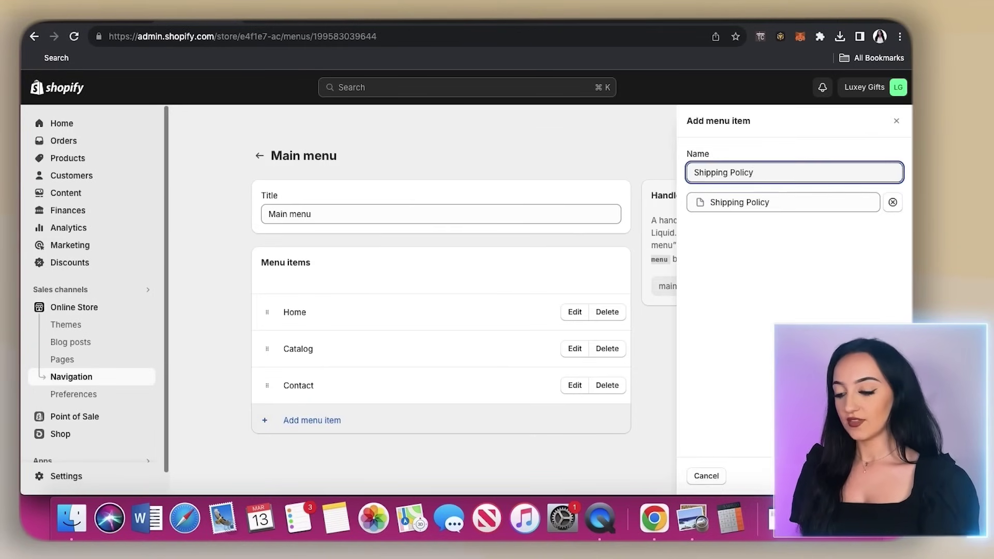
key(Return)
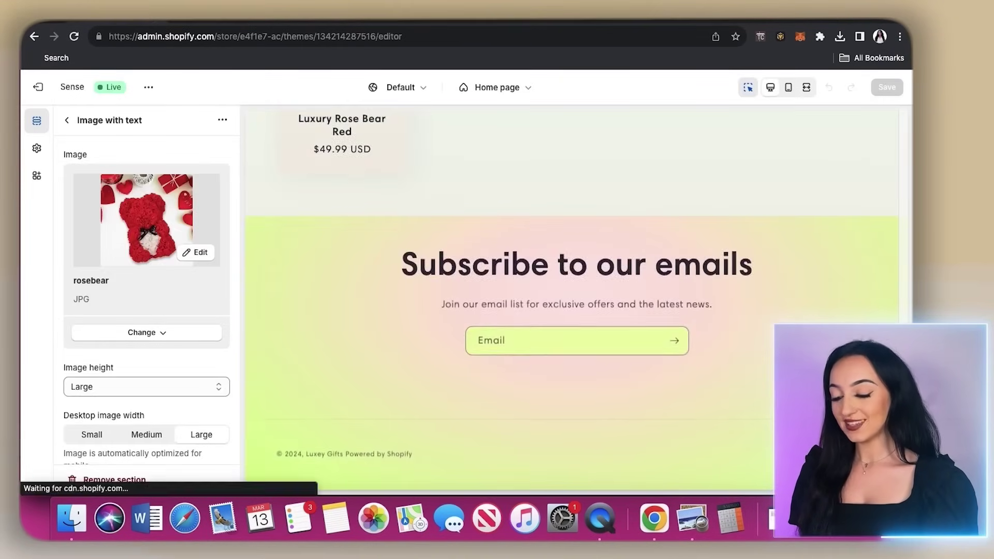
Step: Select the header in the theme preview and check the live Shipping Policy page
scroll(344, 202, up, 5)
click(288, 155)
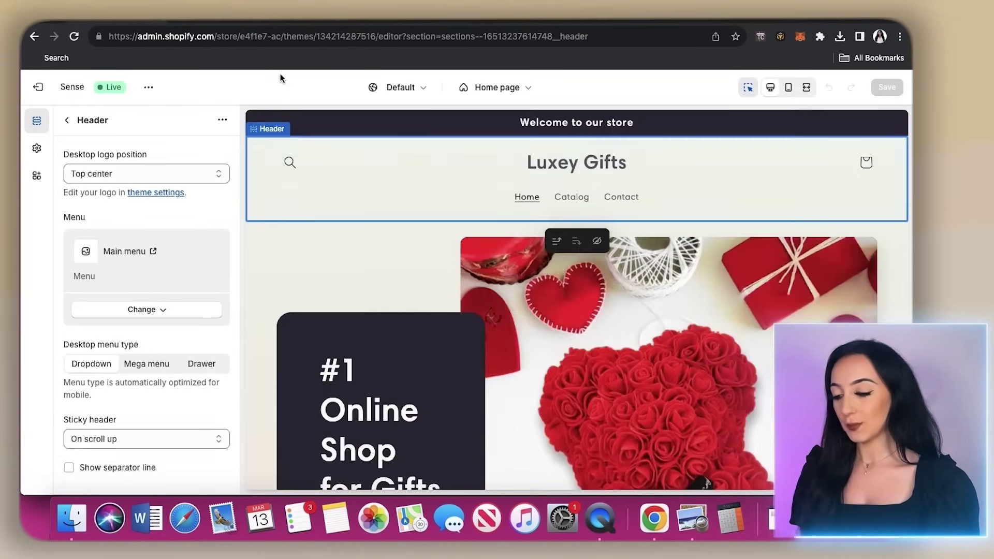
click(217, 19)
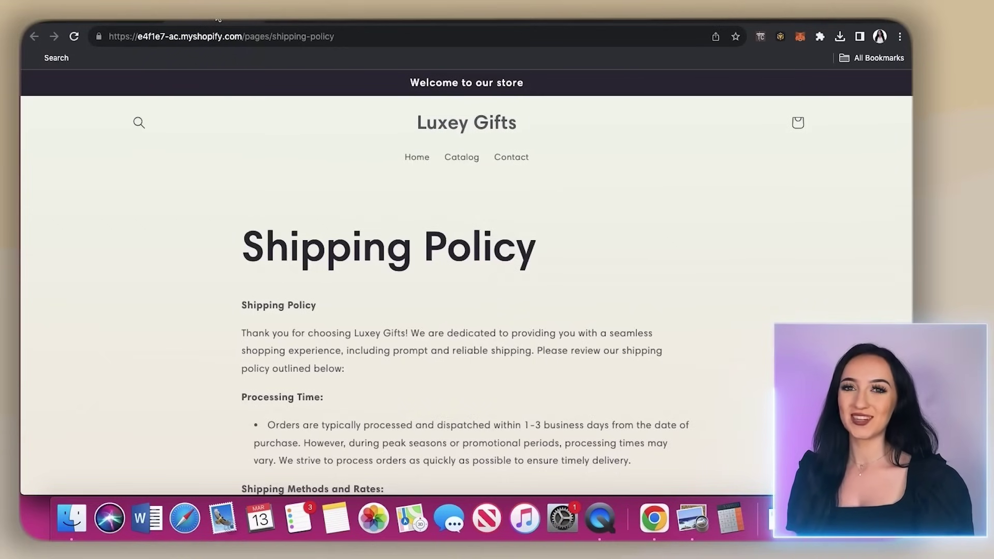
click(133, 22)
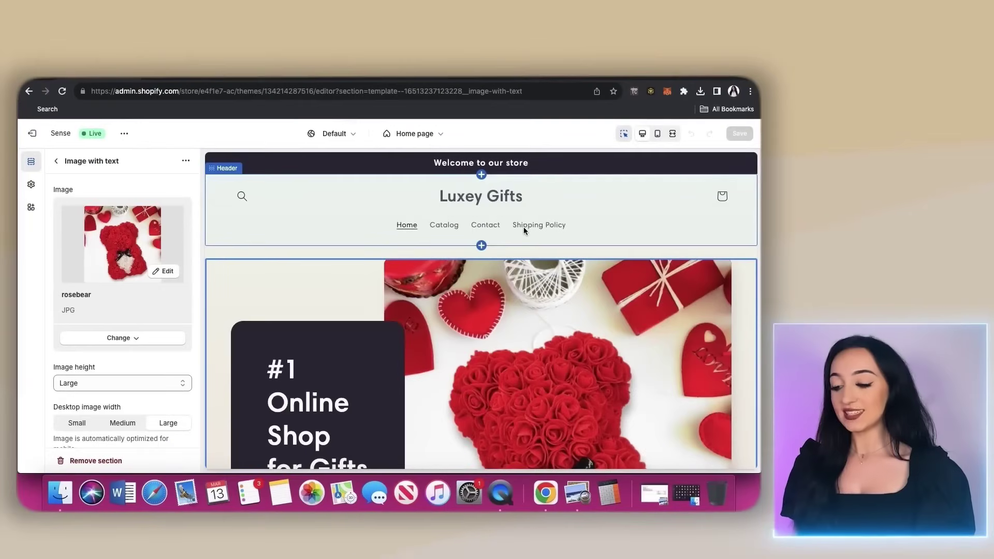
Step: Preview the storefront in mobile view and scroll through it
click(658, 134)
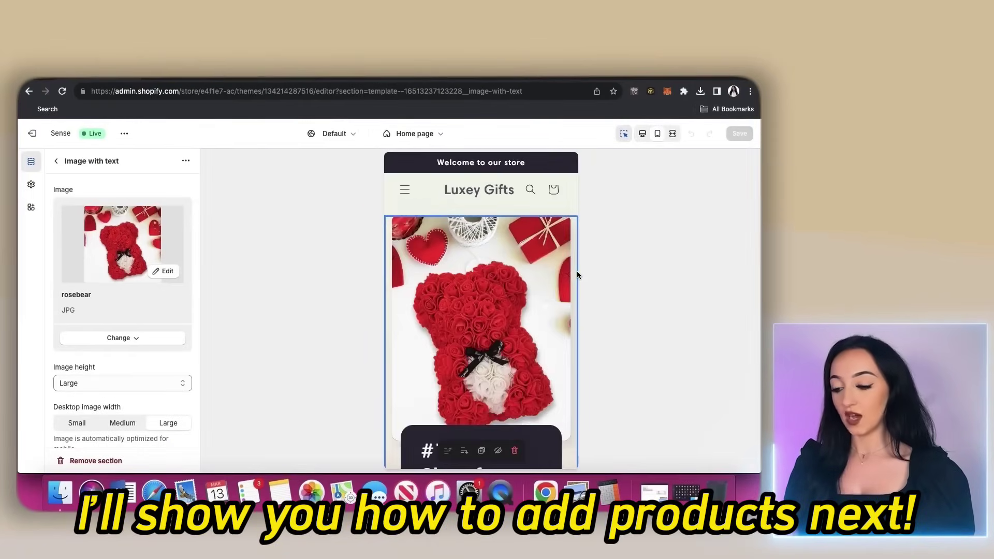
scroll(576, 271, down, 8)
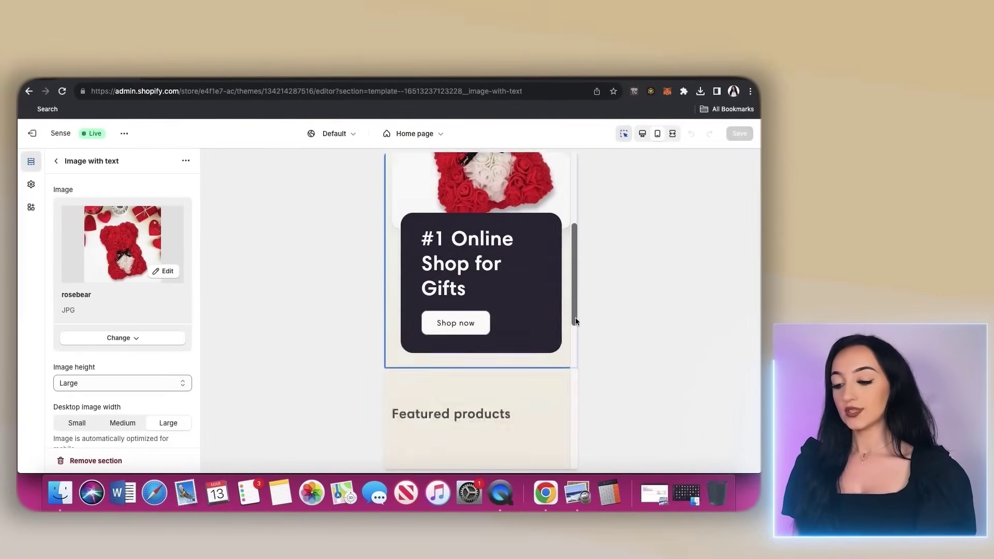
scroll(575, 386, down, 3)
scroll(562, 368, up, 6)
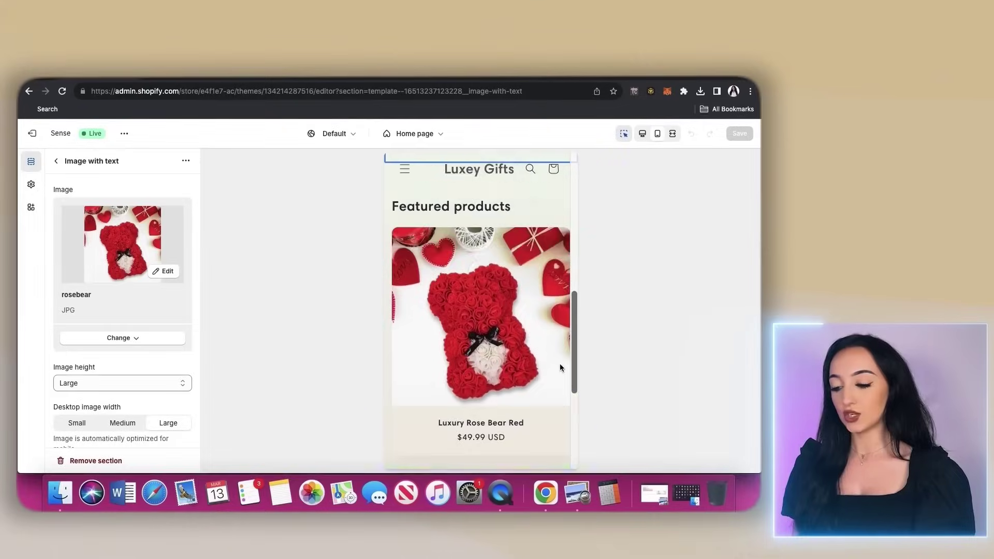
scroll(547, 324, up, 5)
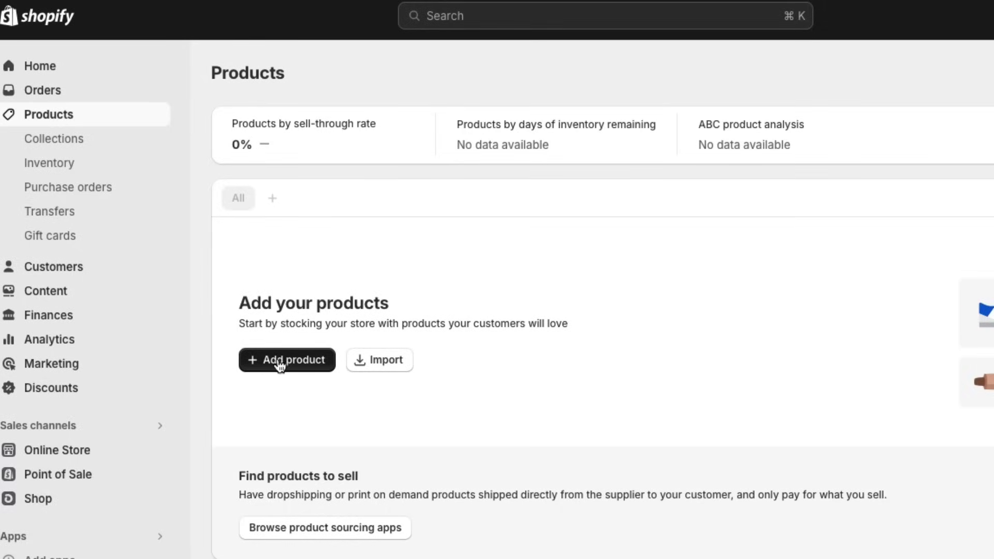
Step: Create product 'Red Luxury Rose Bear' with the rose-bear photo and open AI description generation
click(280, 363)
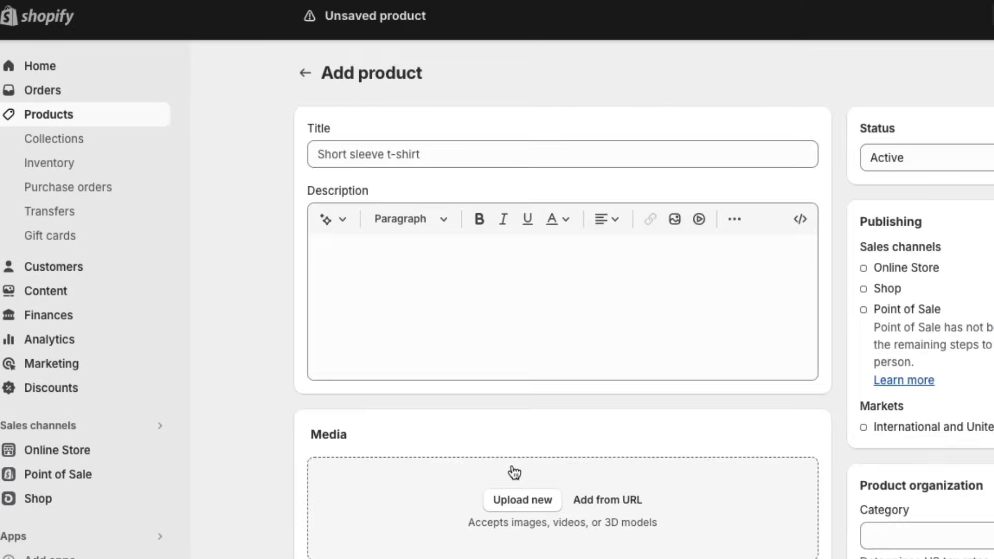
click(519, 505)
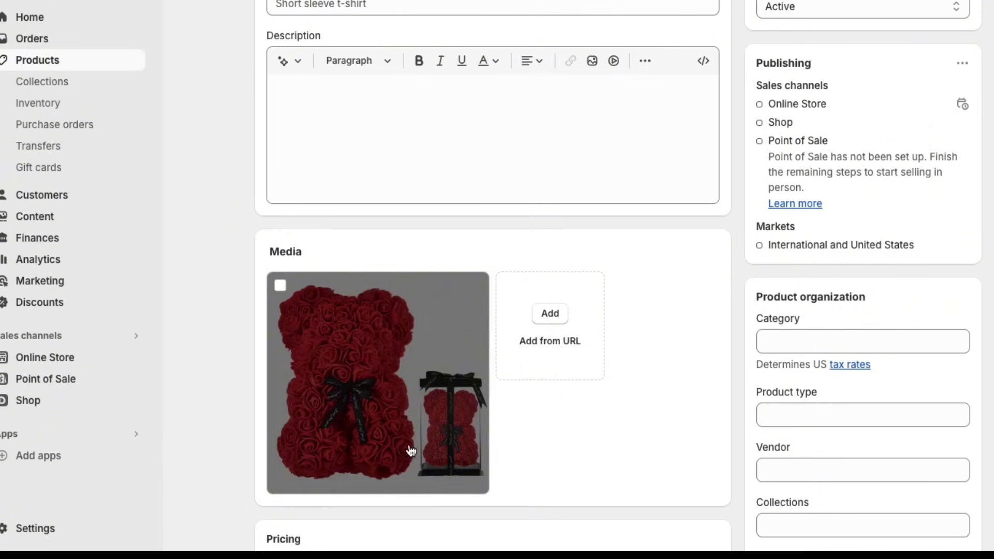
scroll(499, 238, up, 2)
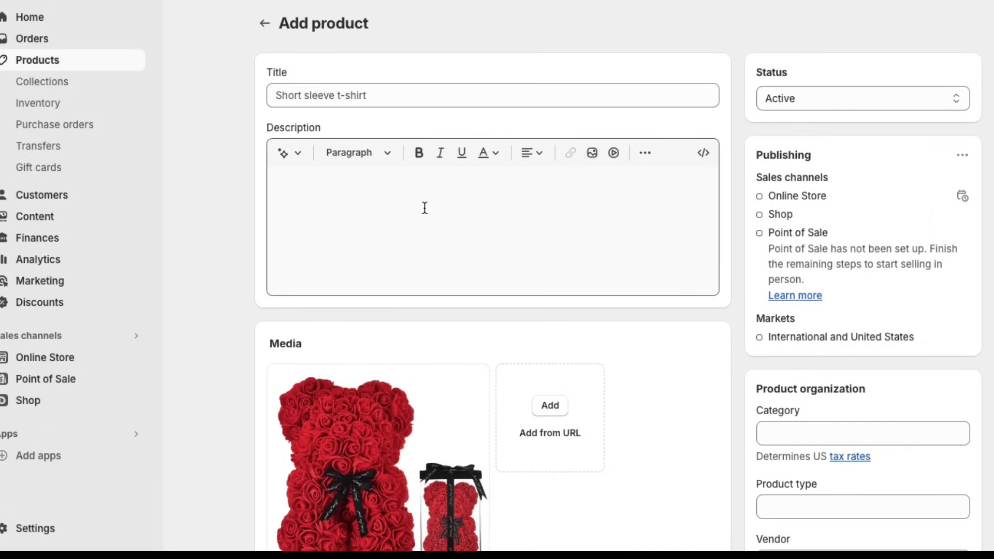
click(406, 94)
text(R)
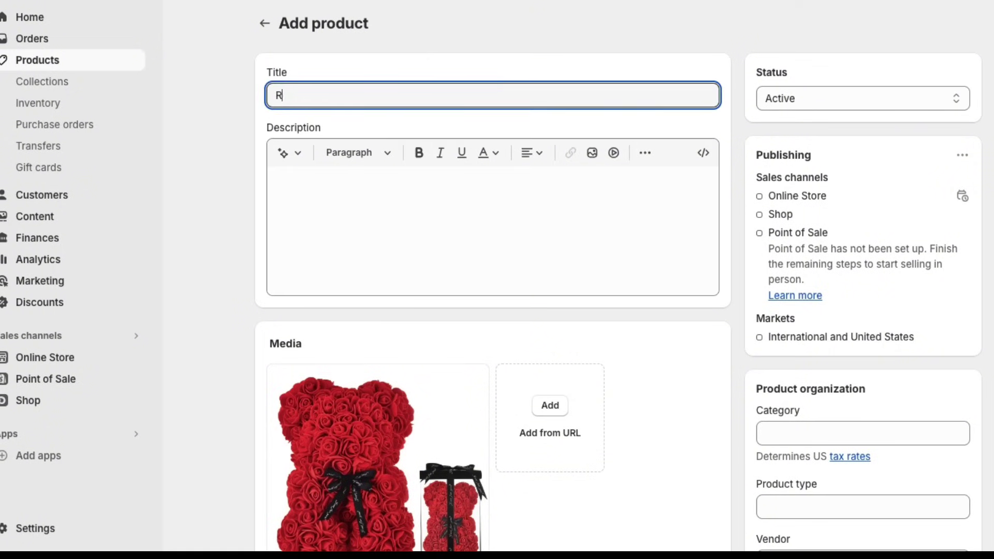
text(ed Luxury Rose Bea)
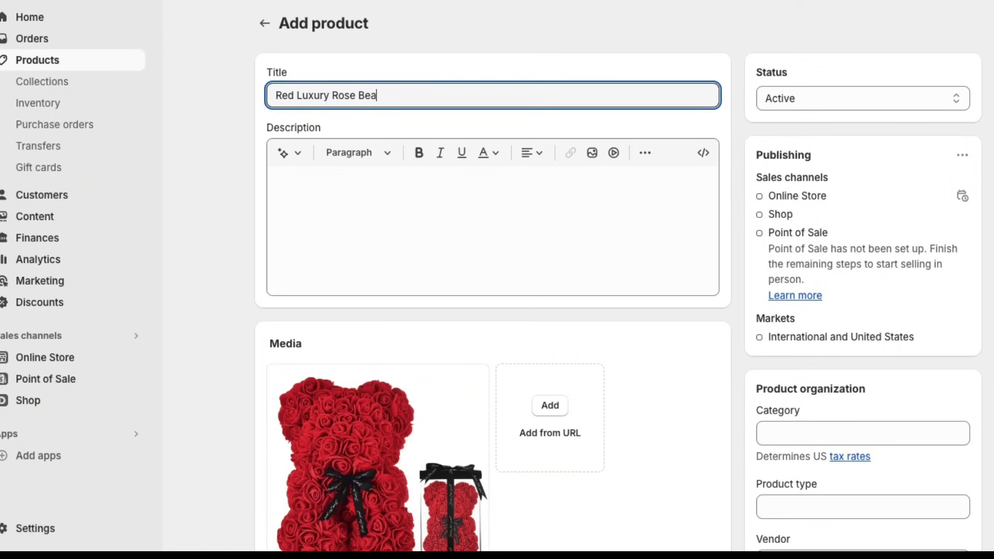
text(r)
click(297, 185)
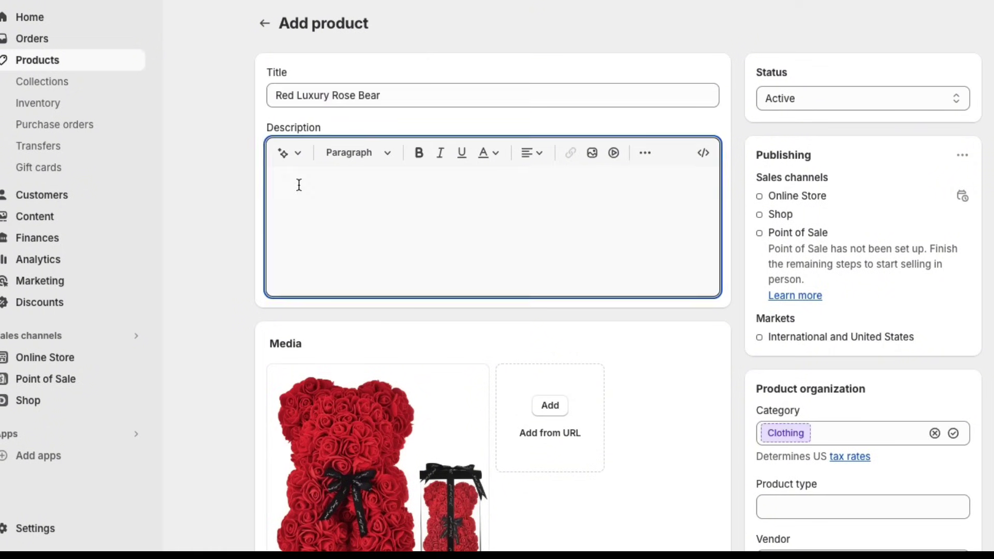
click(293, 156)
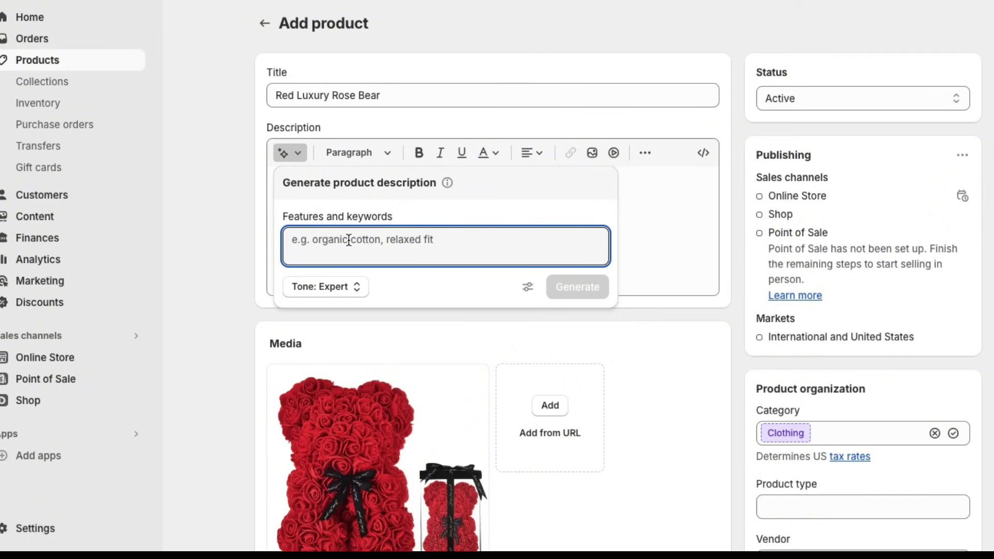
Step: Generate an AI product description from keywords and keep it
text(luxury)
key(ctrl+a)
text(Our Lu)
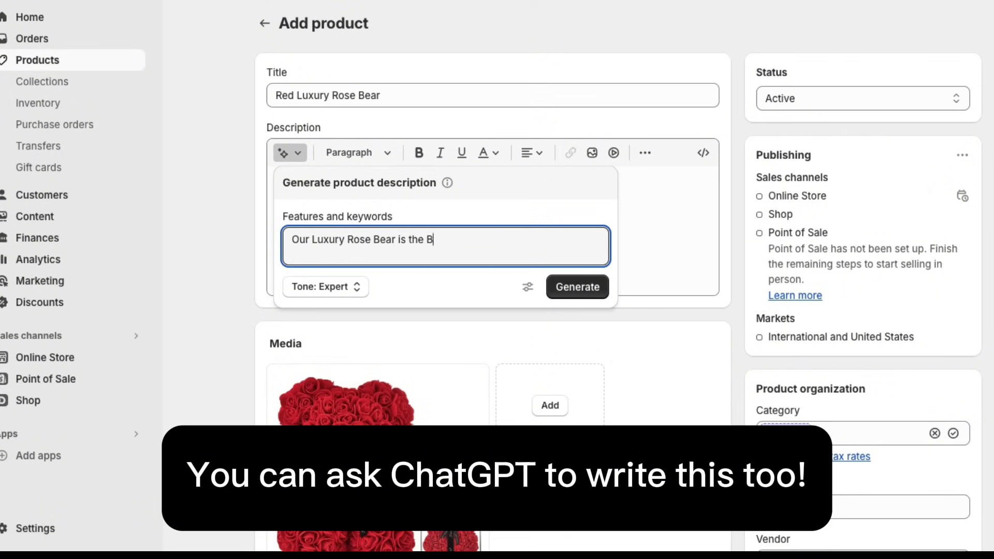
text(est Gift)
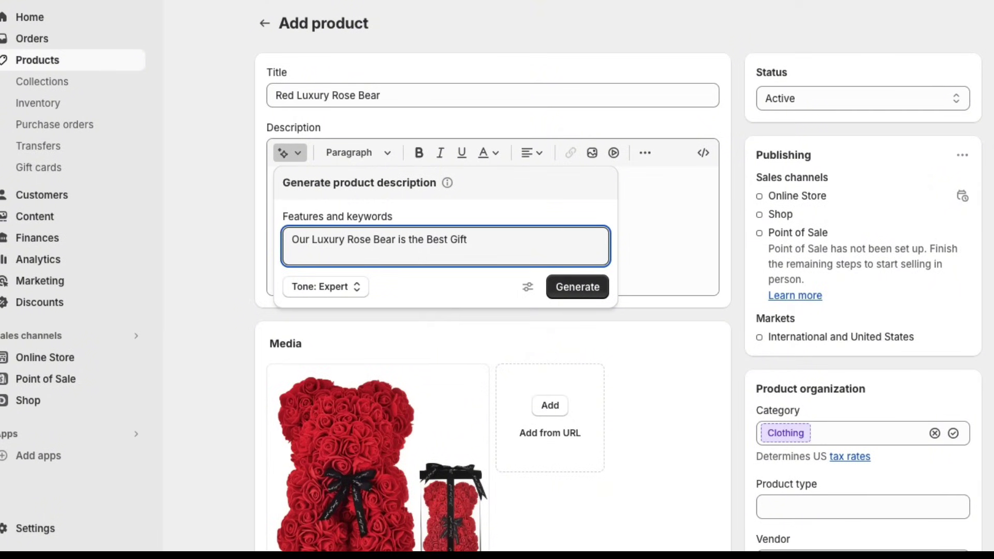
click(577, 288)
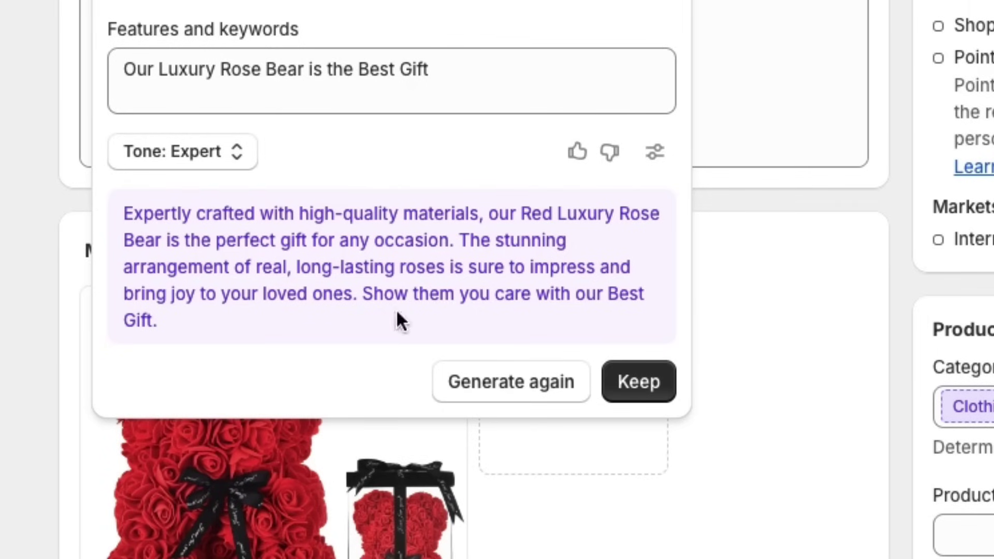
click(642, 391)
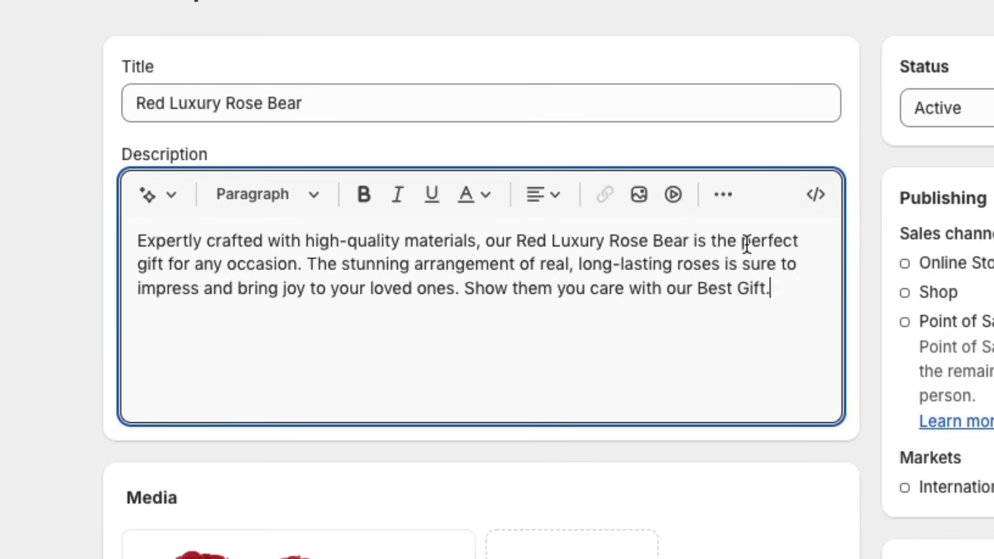
Step: Make the word 'perfect' bold in the product description
drag(741, 242, 800, 244)
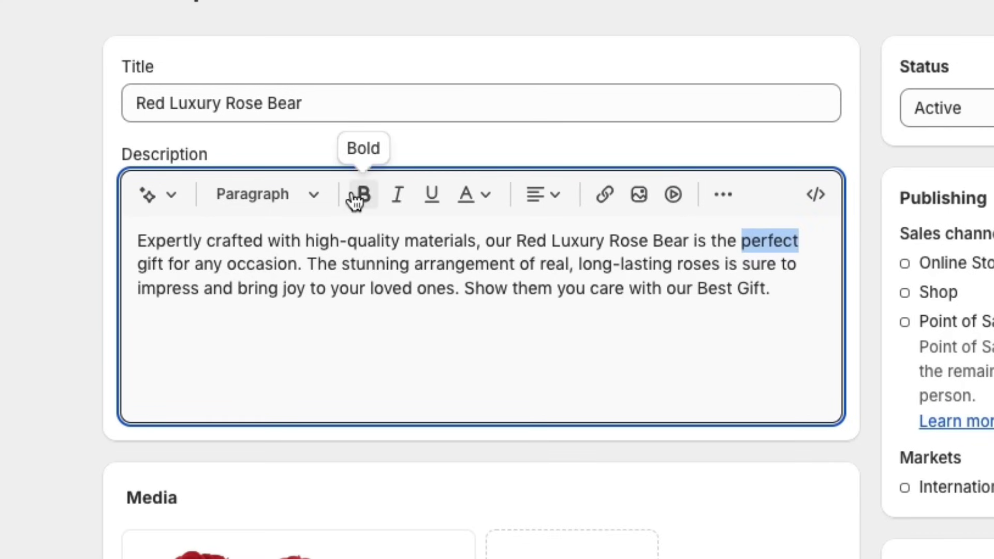
click(365, 198)
click(776, 289)
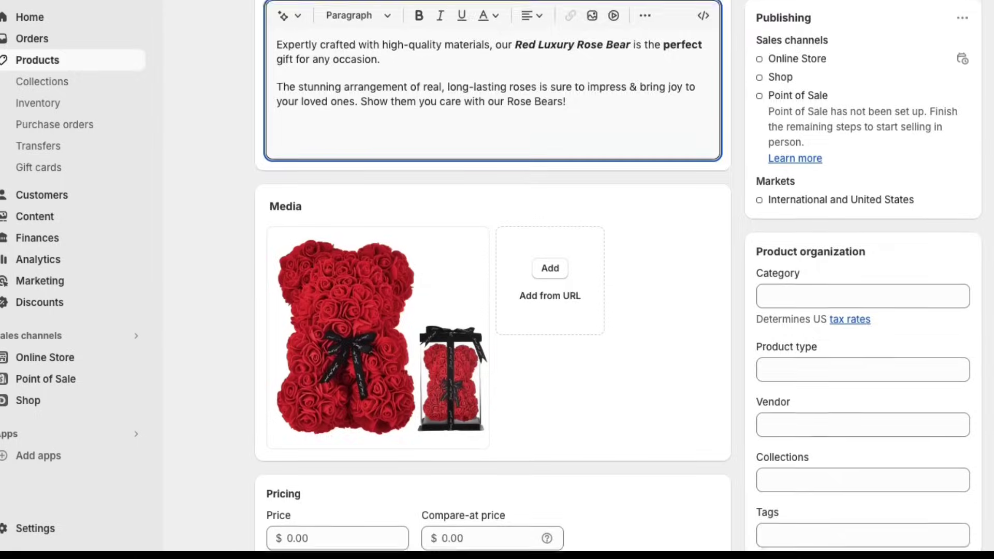
scroll(283, 193, down, 7)
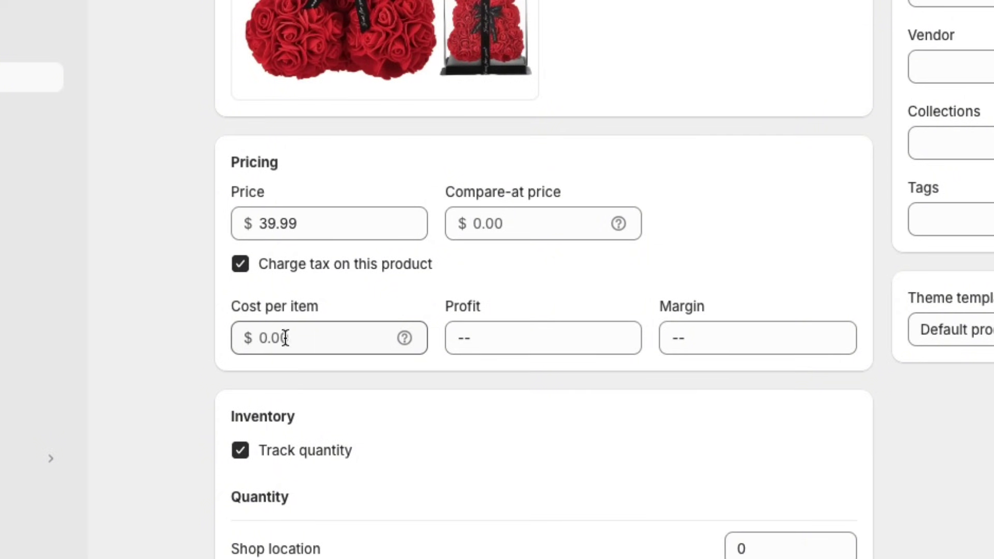
Step: Enter a $5.00 cost per item for the rose bear, giving an 87.5% margin
click(289, 339)
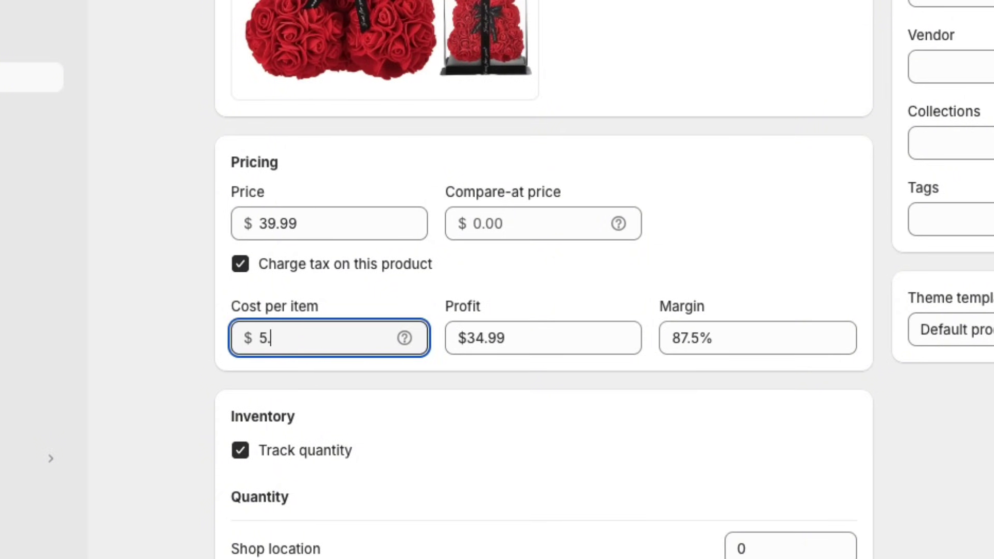
click(331, 366)
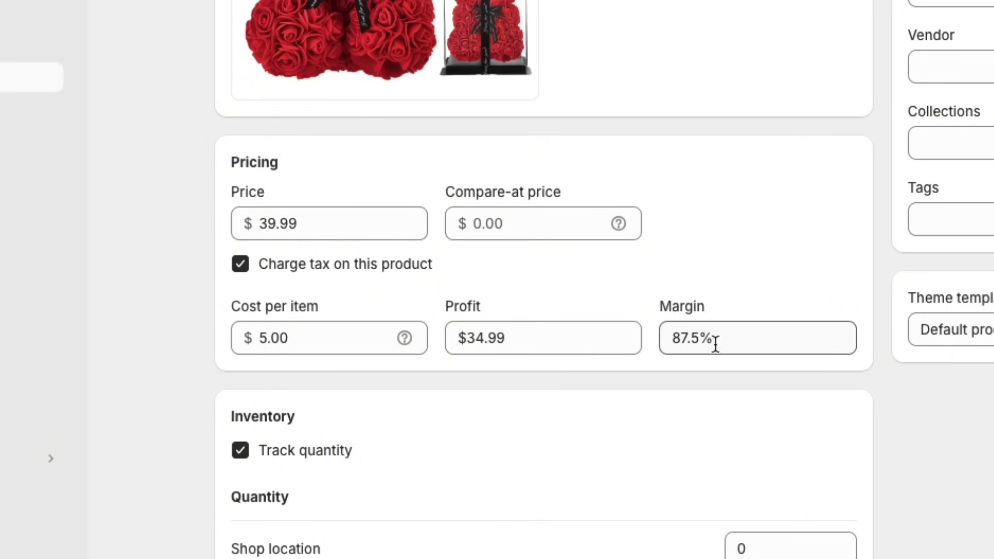
scroll(490, 471, up, 1)
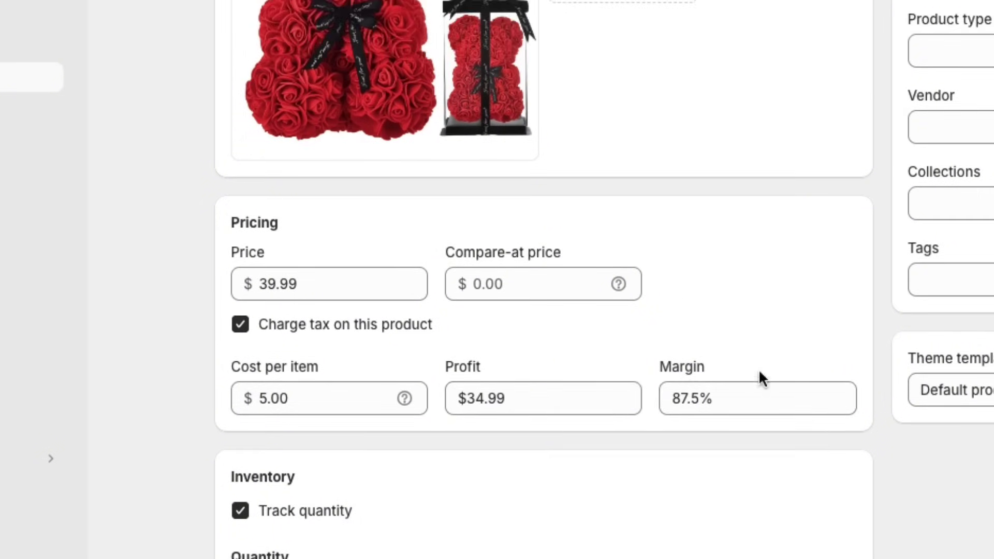
scroll(312, 247, down, 5)
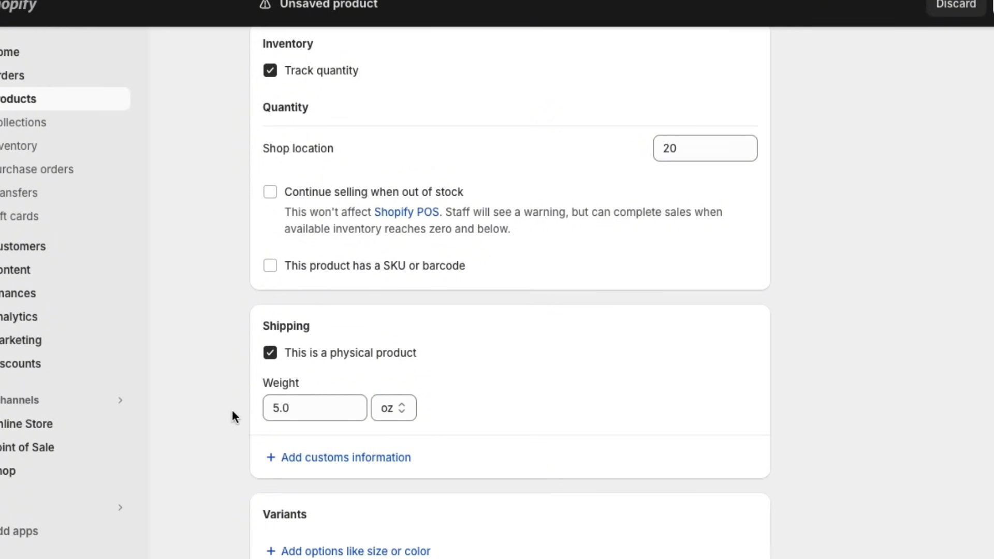
scroll(232, 410, up, 1)
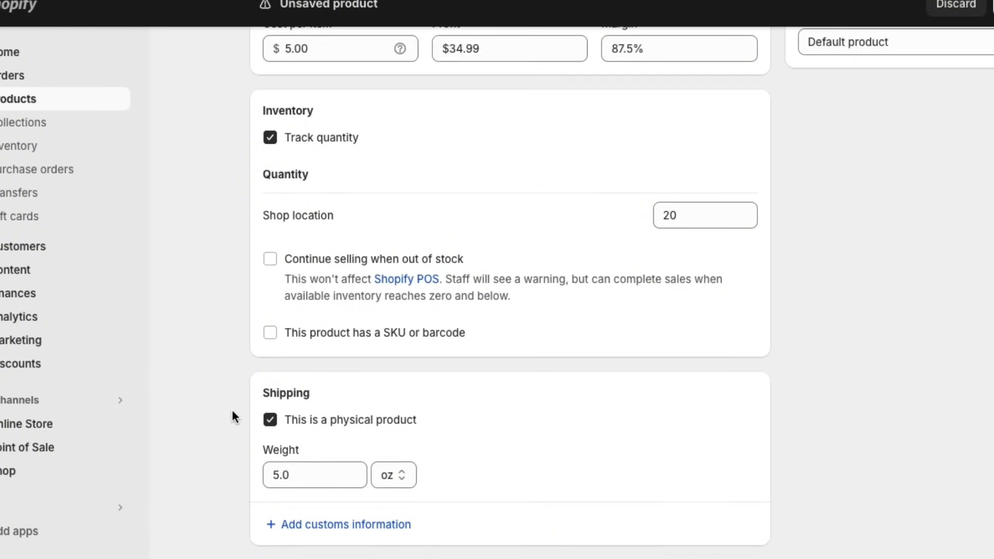
scroll(363, 335, up, 1)
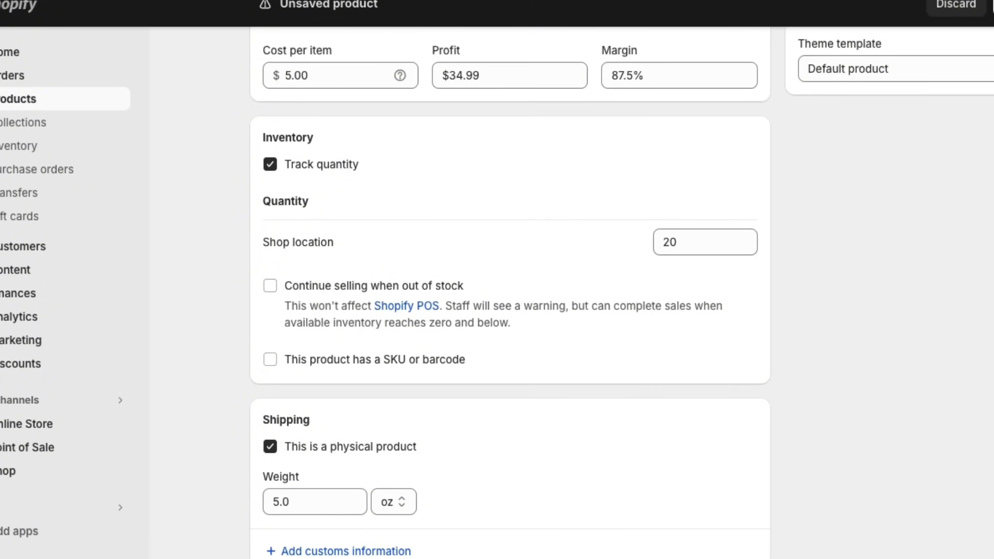
scroll(363, 335, down, 4)
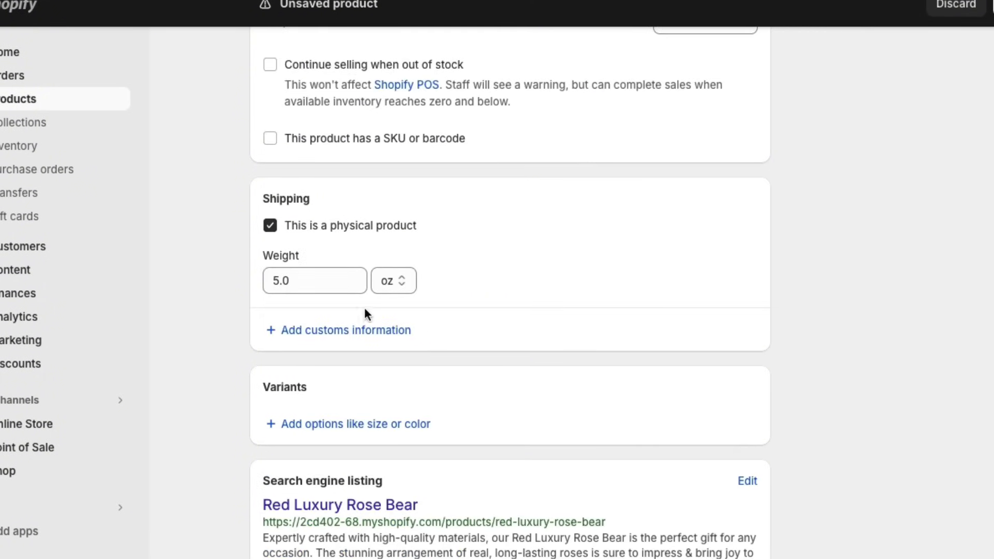
click(355, 424)
Step: Add a variant option named Color to the rose bear
click(426, 374)
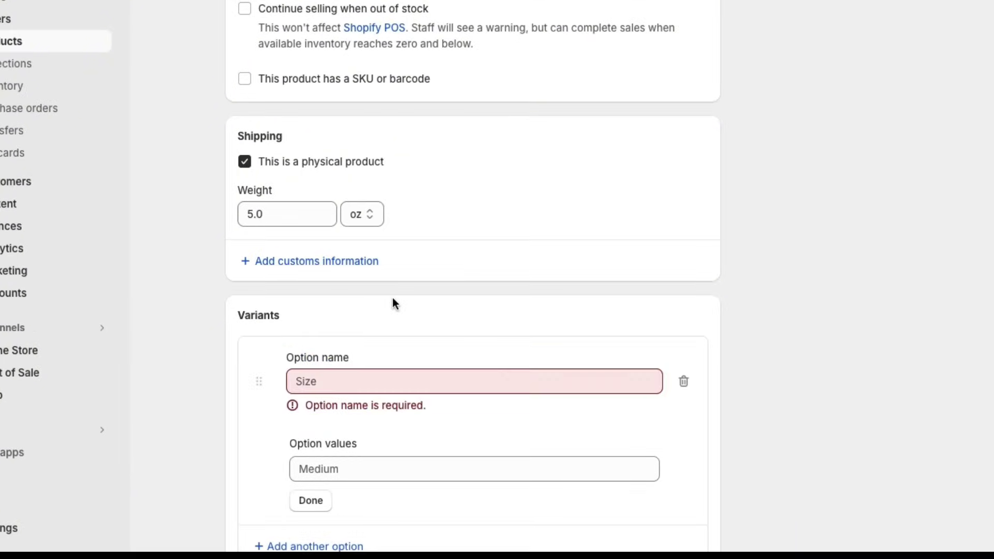
scroll(425, 374, down, 3)
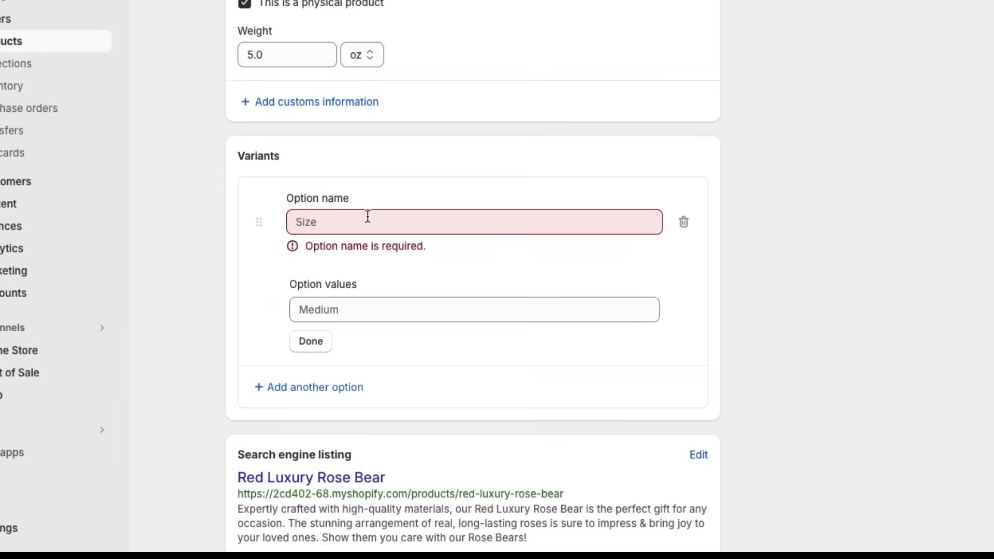
click(367, 216)
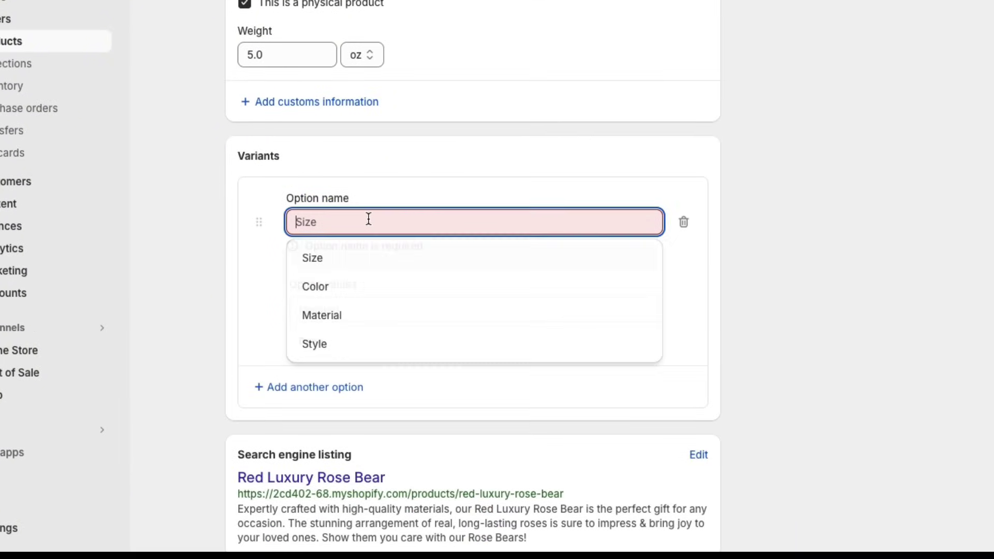
click(357, 287)
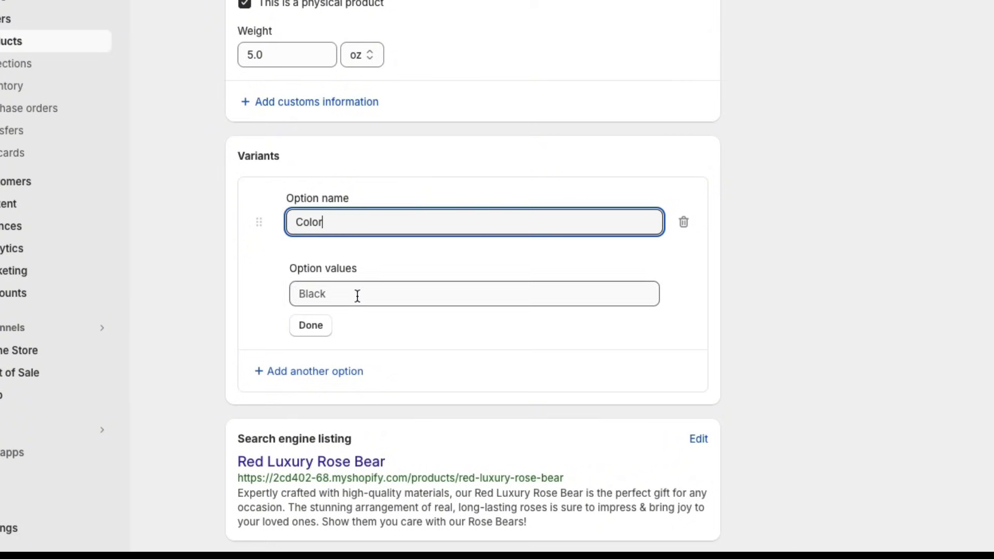
Step: Enter Red, Purple and Green as the Color values, creating three variants
click(389, 293)
text(RE)
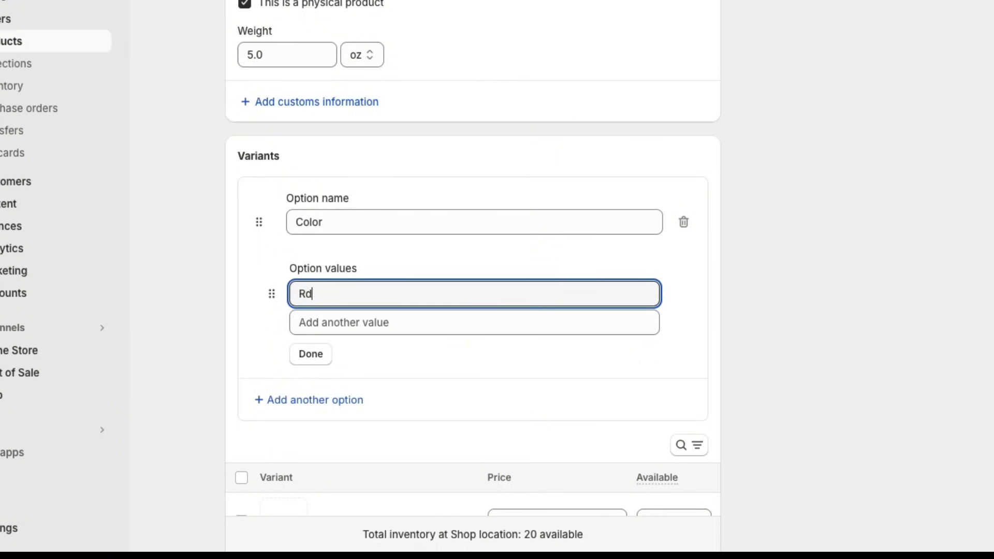
click(406, 329)
text(Purple)
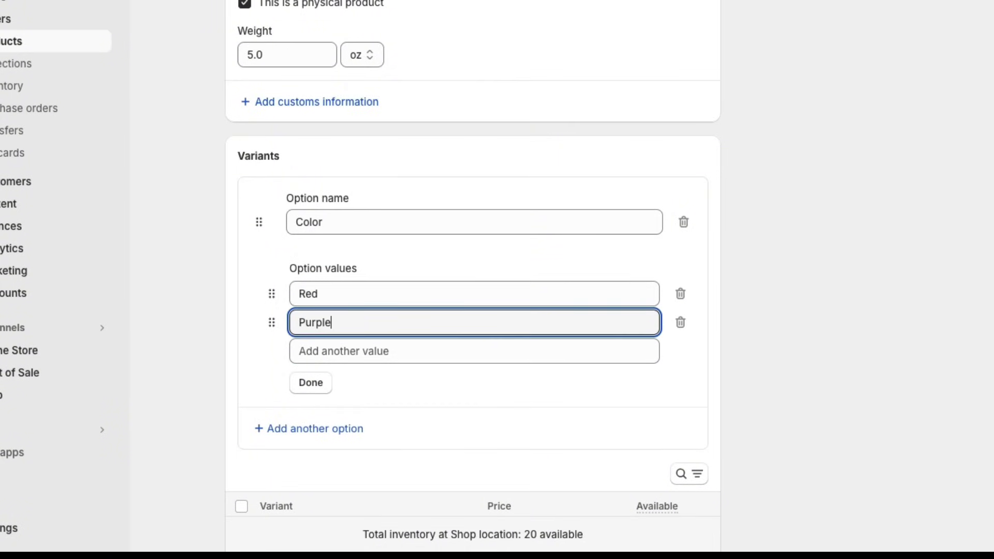
click(414, 349)
text(Green)
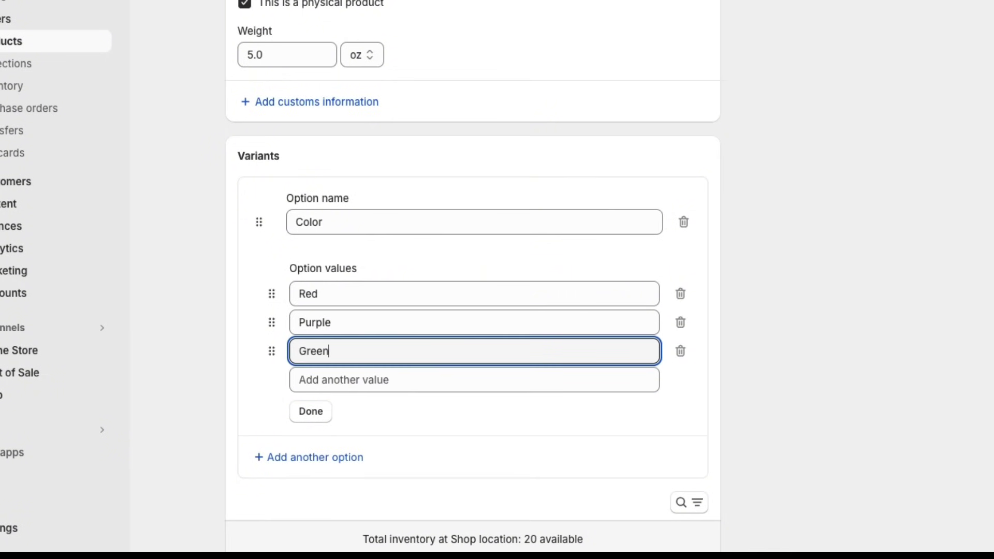
click(418, 222)
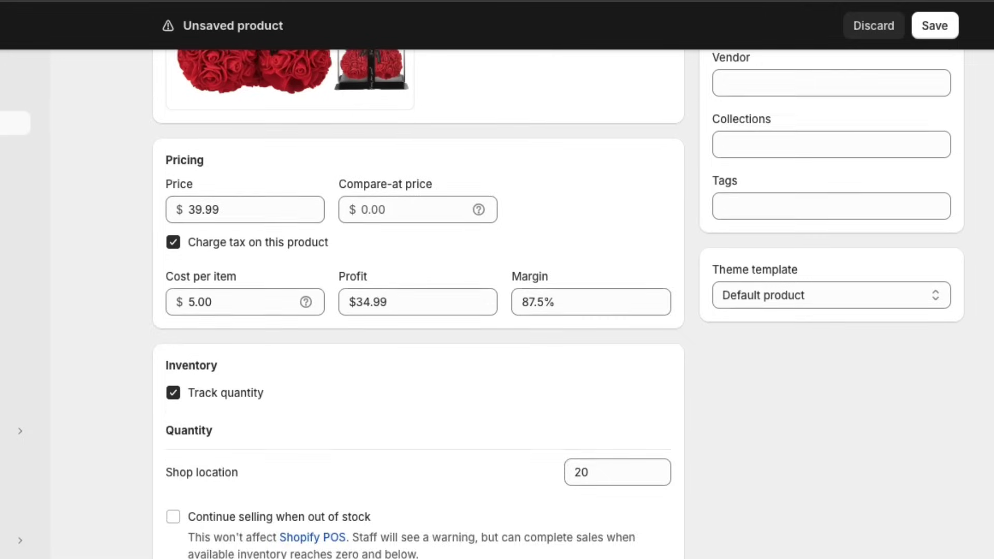
scroll(418, 305, up, 6)
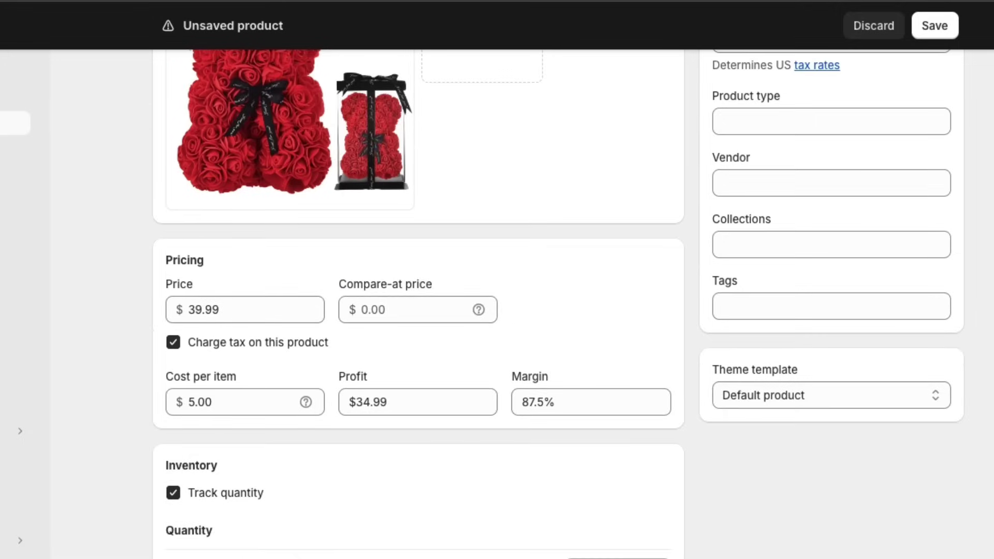
scroll(418, 305, up, 5)
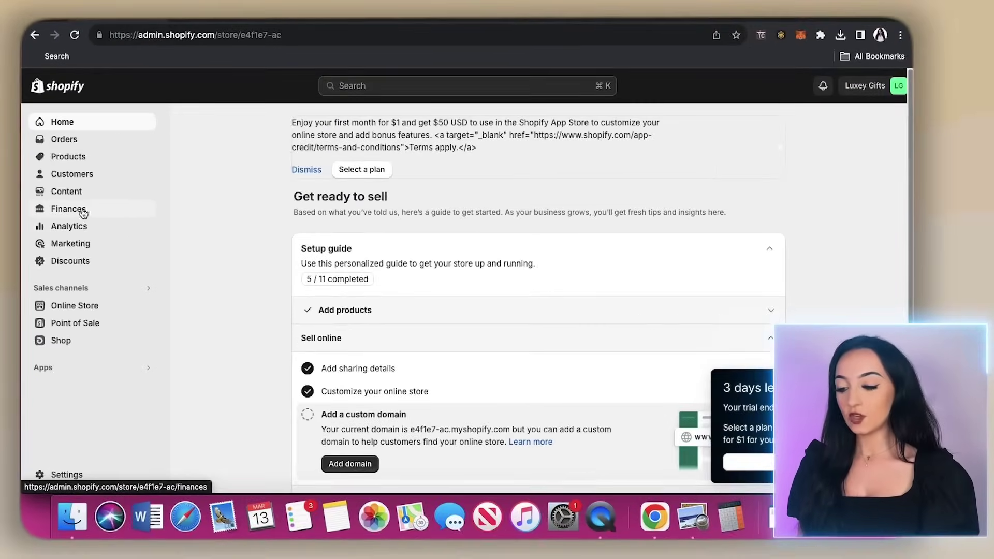
Step: Select the Basic plan for the store to bring up its checkout
click(78, 210)
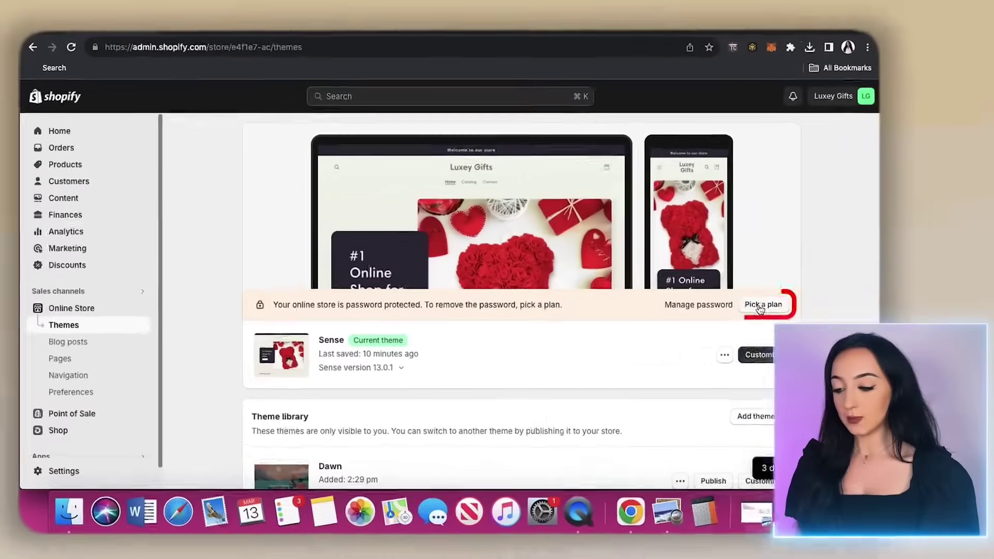
click(787, 303)
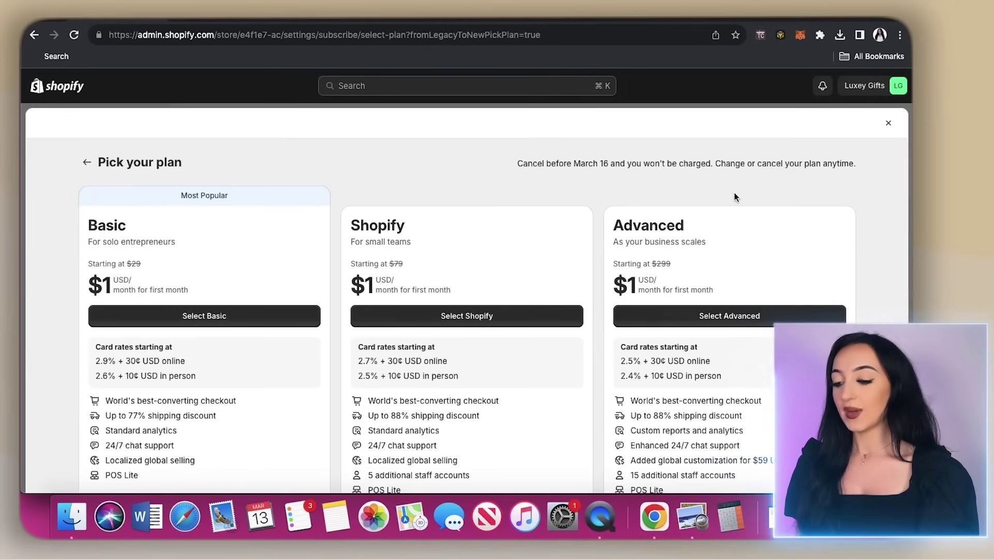
scroll(734, 192, down, 2)
click(176, 266)
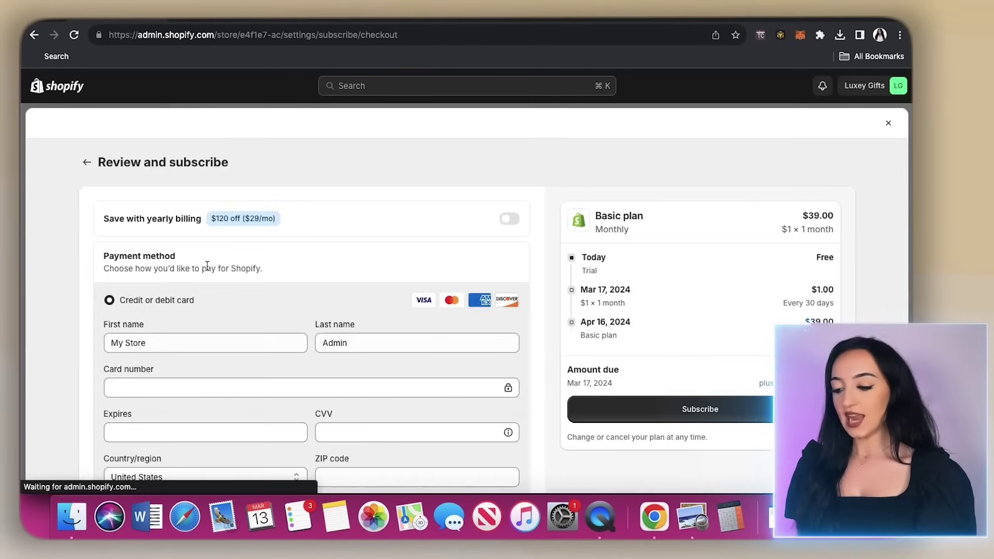
scroll(531, 284, down, 3)
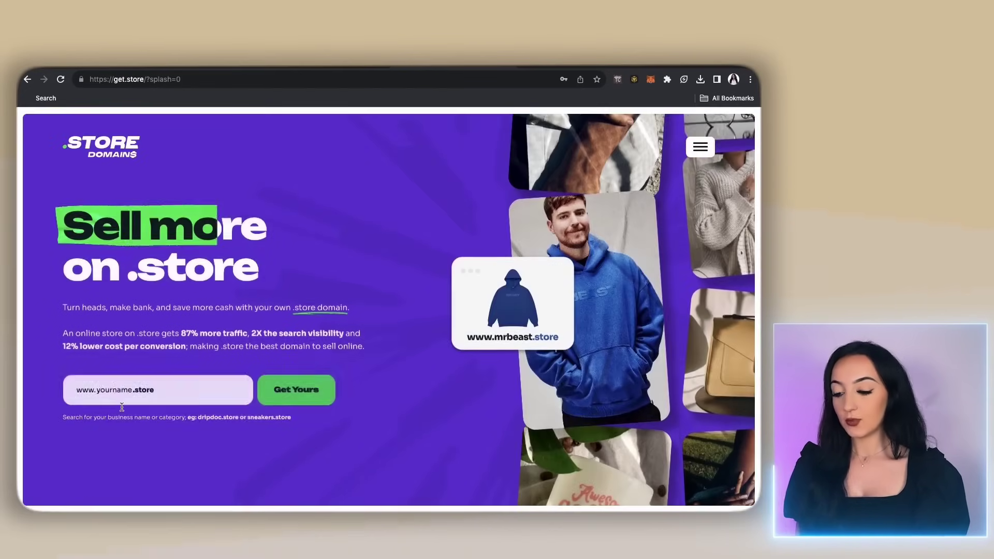
Step: Search for luxllygifts.store and add it to the cart at $29.00 for one year
text(UXYGIFTD.store)
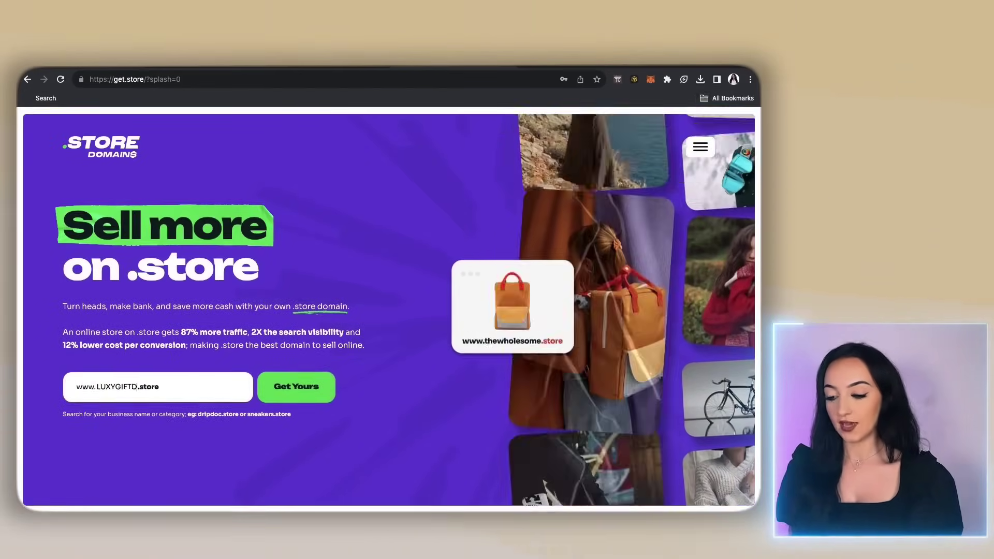
click(290, 386)
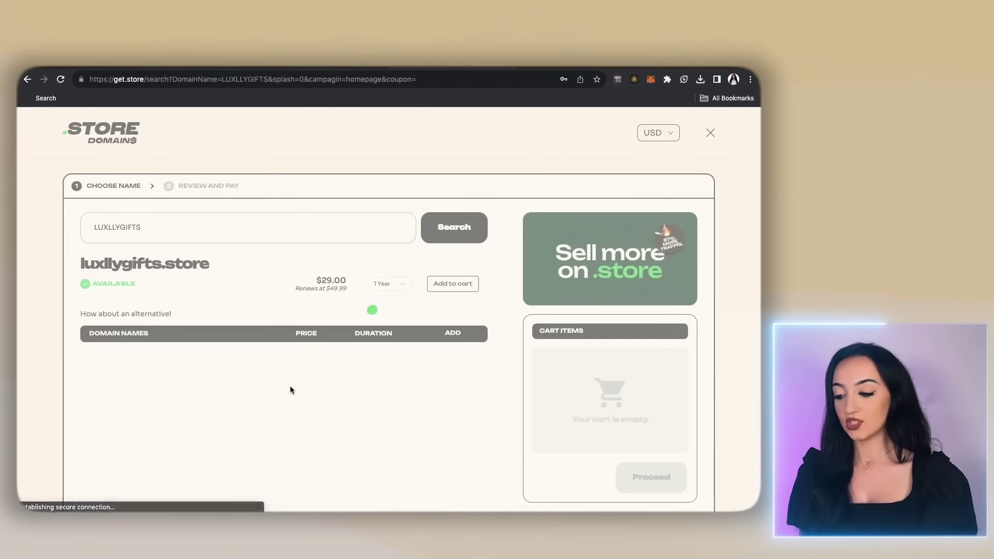
scroll(290, 390, down, 1)
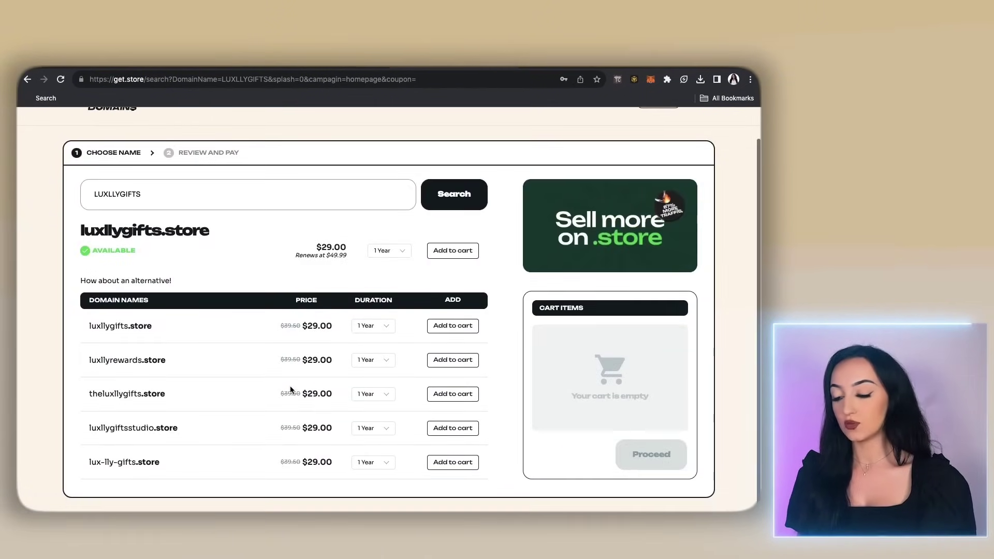
scroll(290, 390, up, 1)
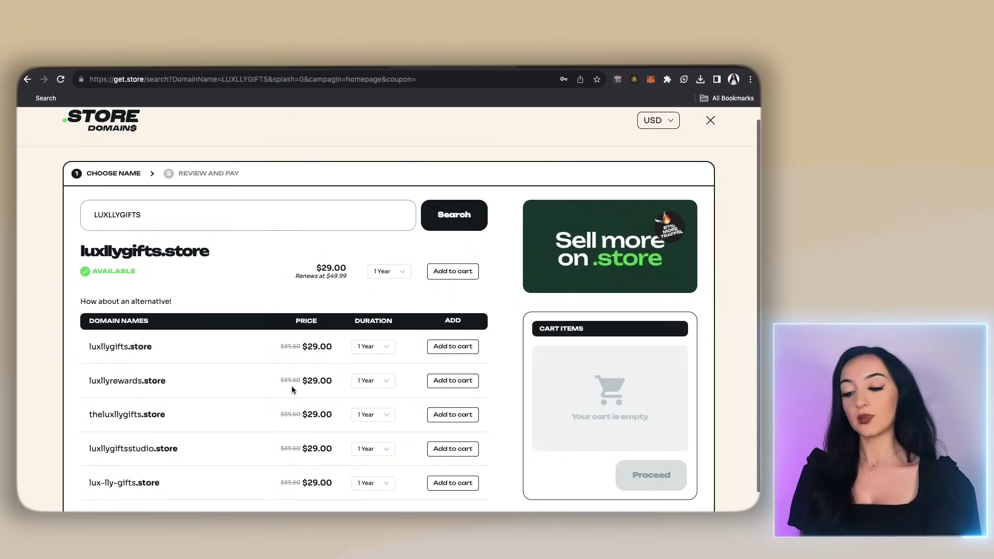
click(449, 277)
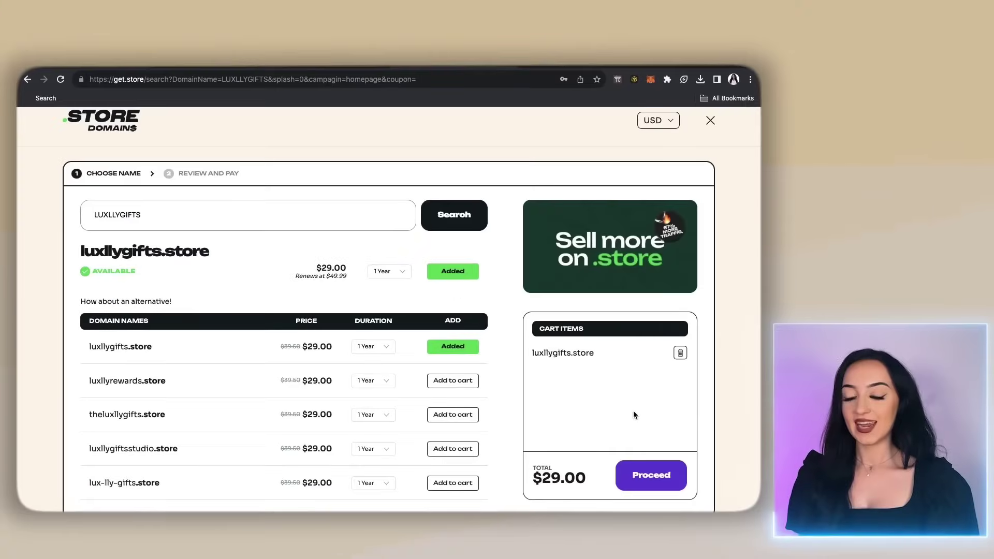
Step: Apply the discount coupon so luxllygifts.store costs $0.99, then place the order
click(644, 484)
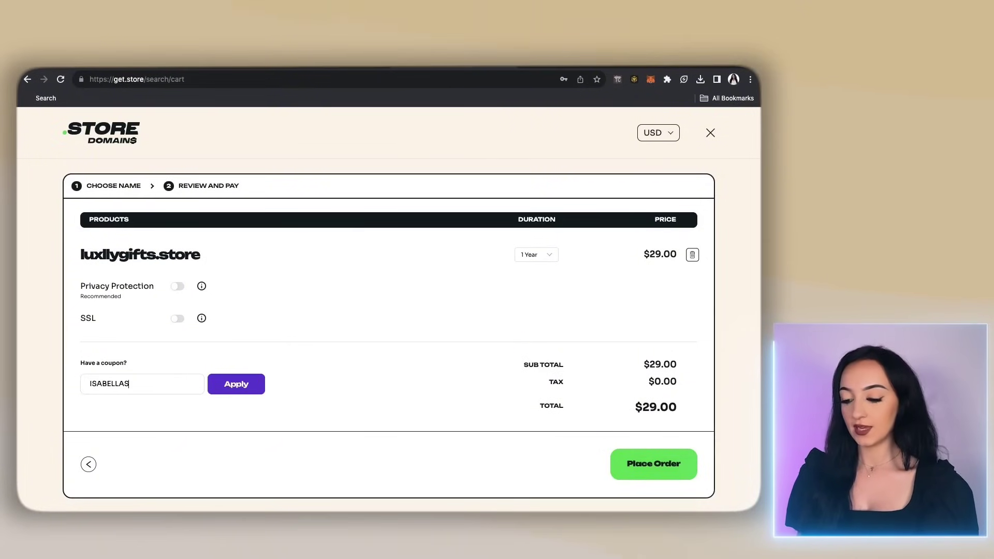
click(261, 383)
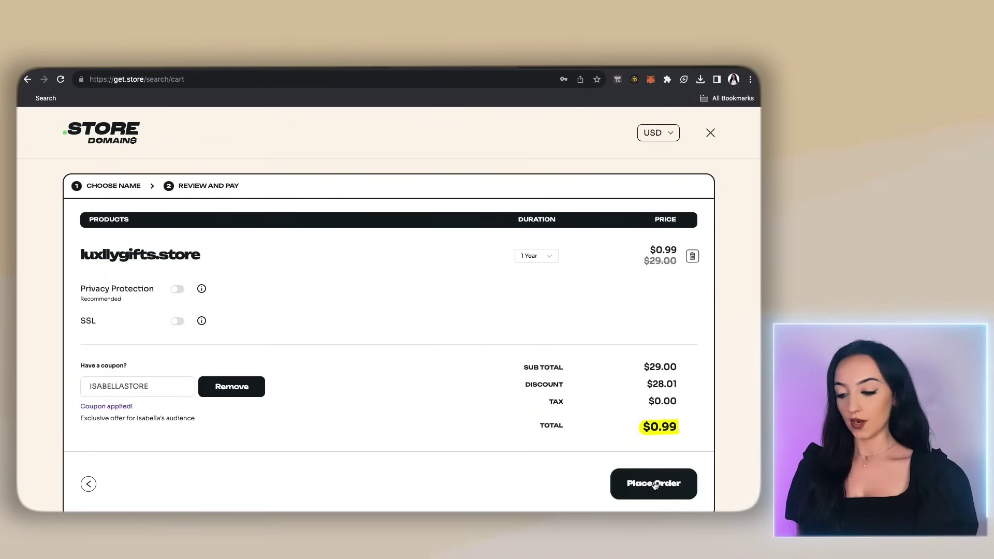
click(655, 484)
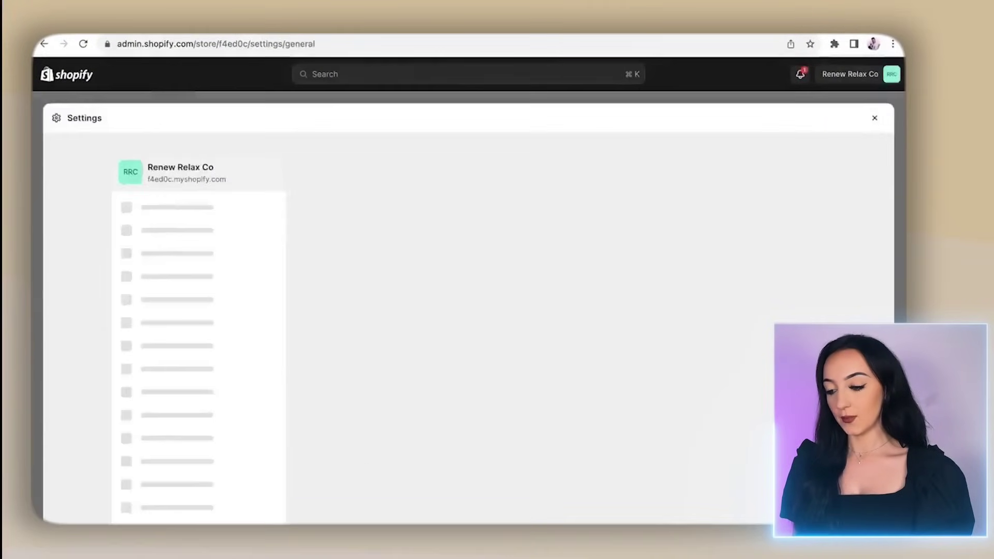
Step: In Domains settings, choose Connect existing domain, enter the domain and continue
click(171, 465)
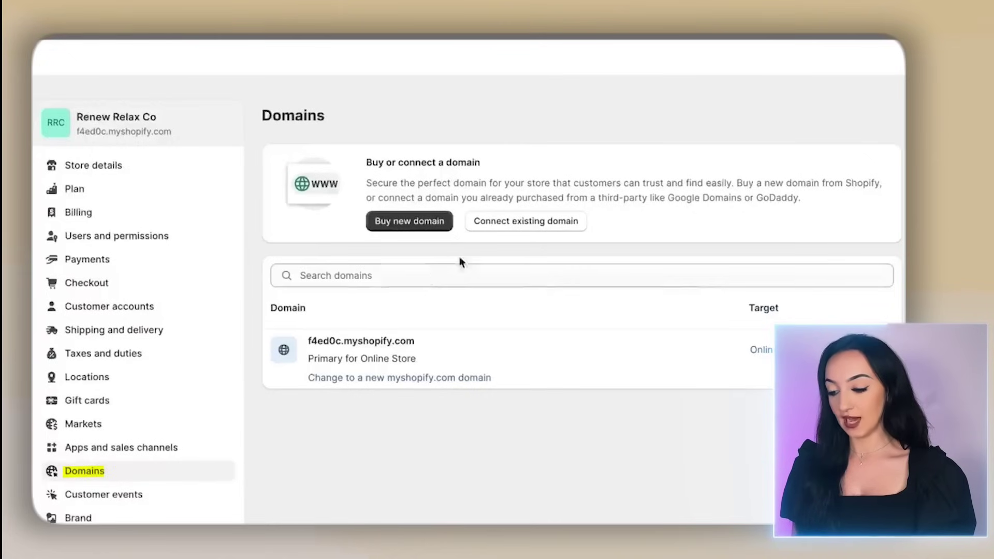
click(504, 231)
text(baddieinbiz.store)
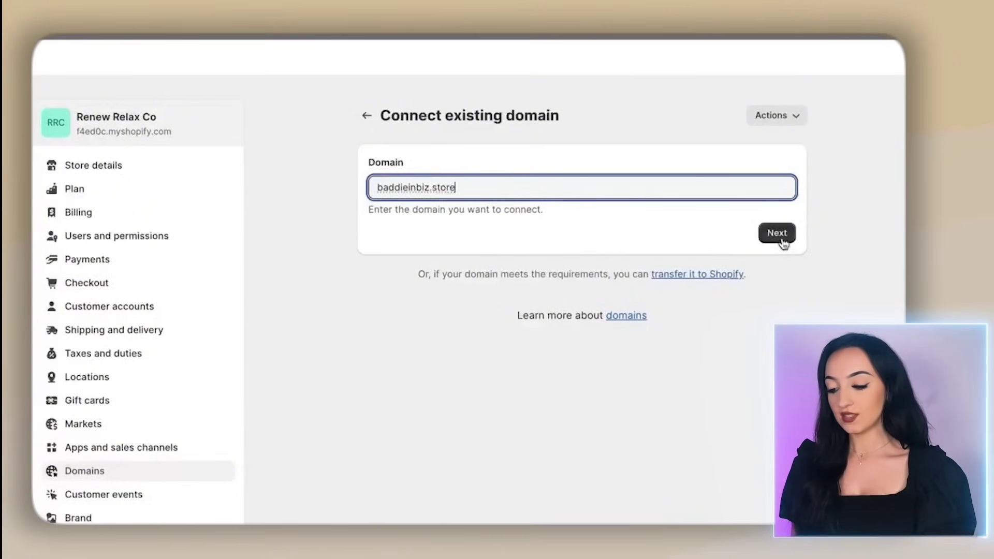
click(782, 241)
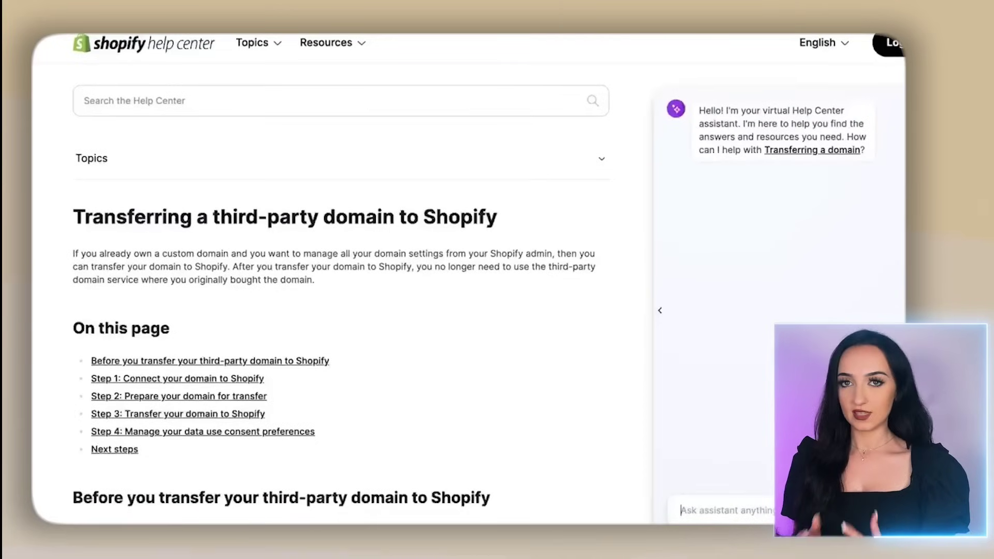
scroll(438, 358, down, 1)
scroll(388, 343, up, 1)
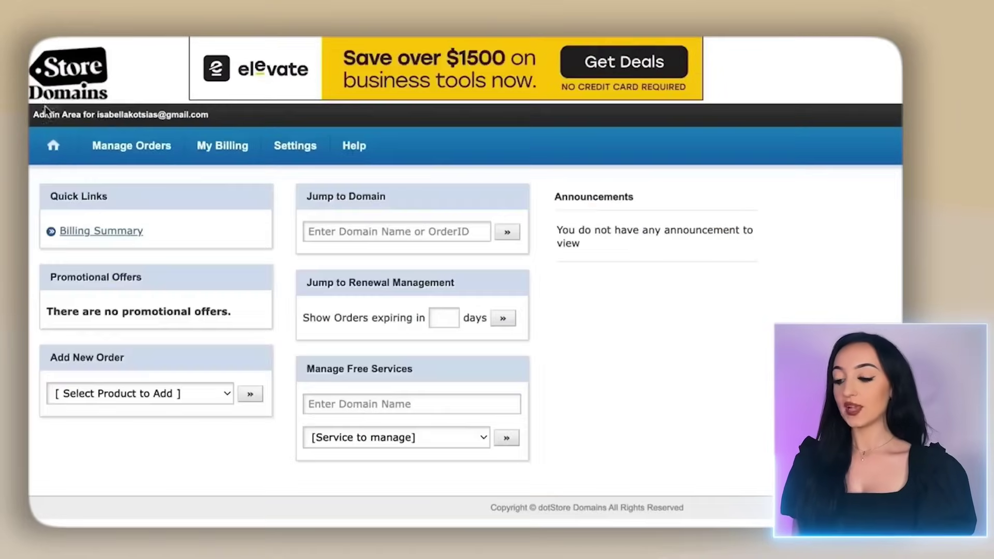
Step: Open baddieinbiz.store from the domain orders list and scroll to its DNS management
mouse_move(89, 148)
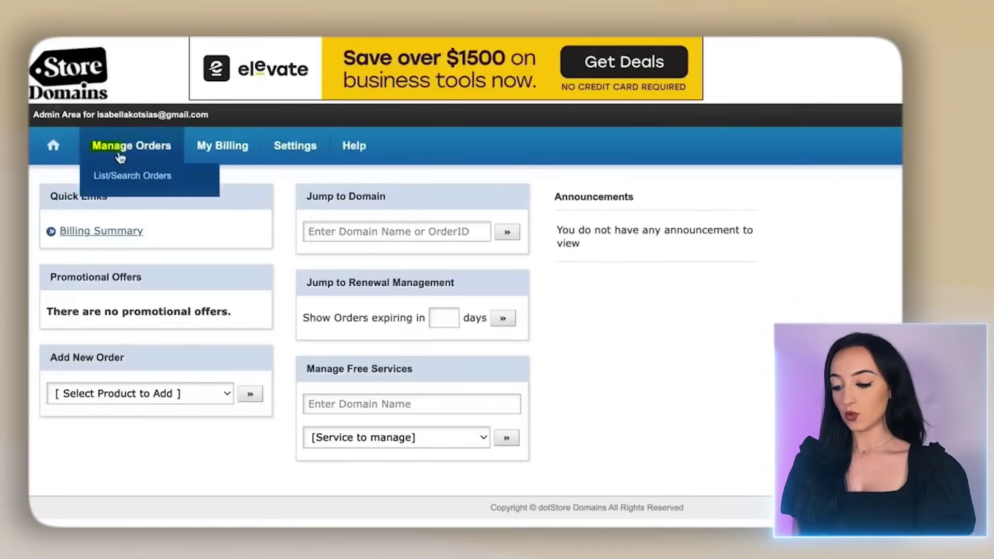
click(135, 178)
click(345, 300)
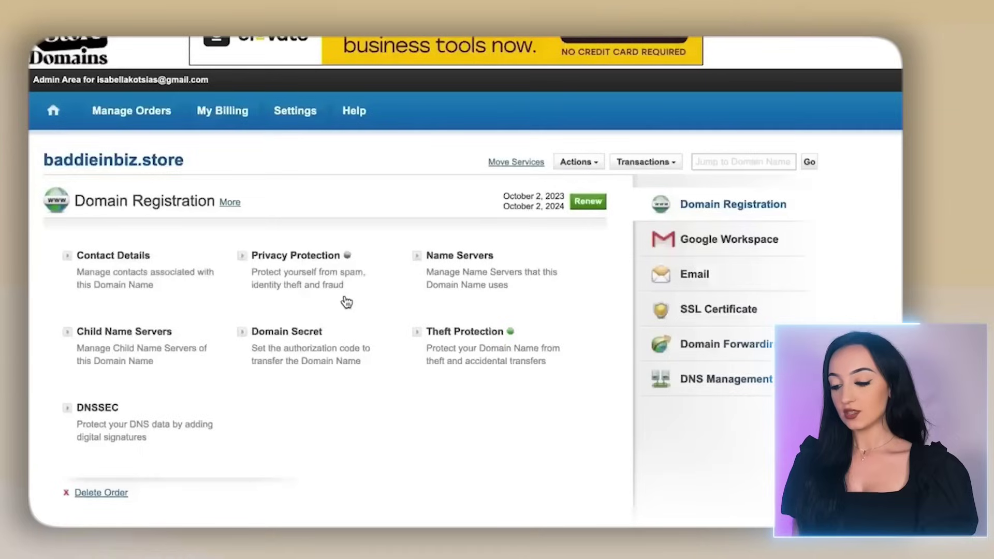
scroll(329, 435, down, 12)
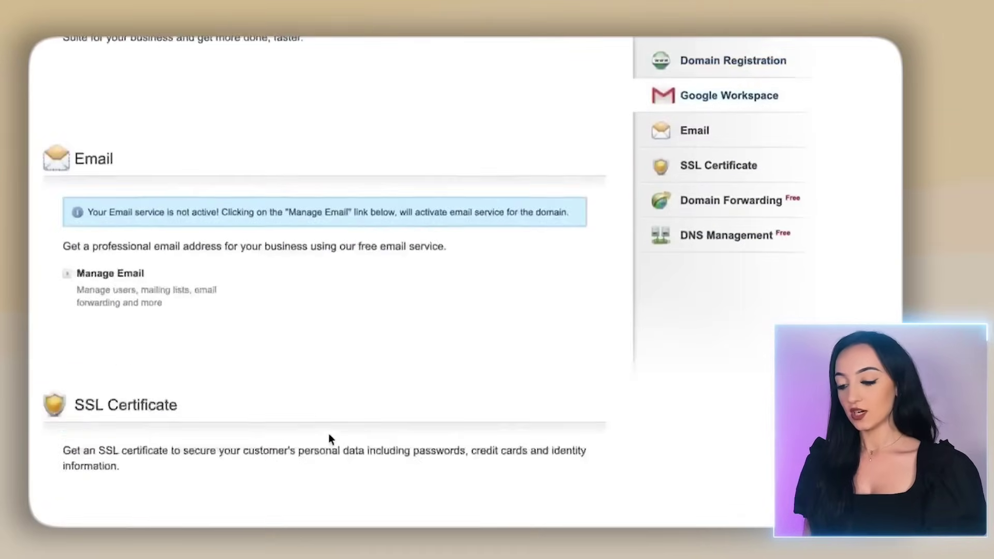
scroll(329, 435, down, 5)
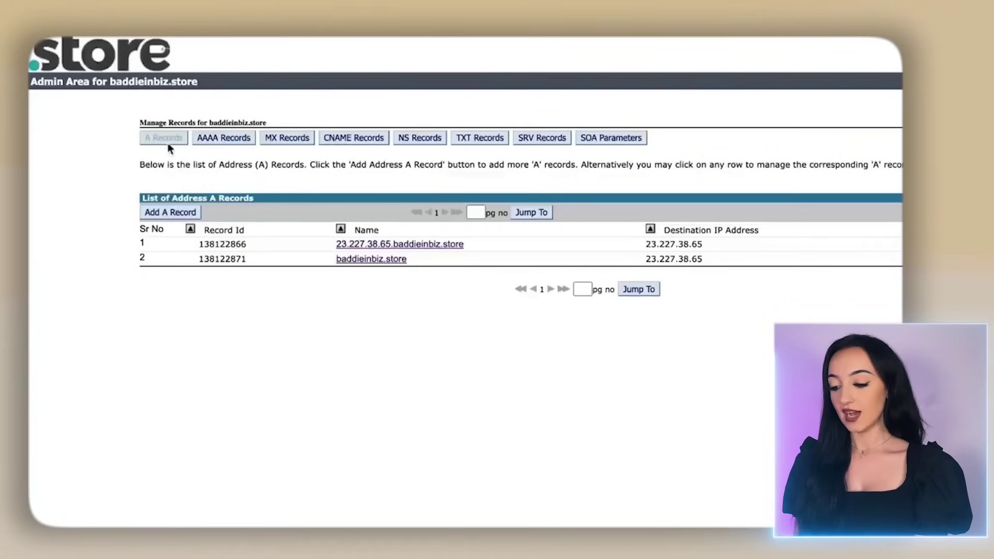
Step: Add an A record for baddieinbiz.store pointing to 23.227.38.65
click(176, 214)
click(388, 264)
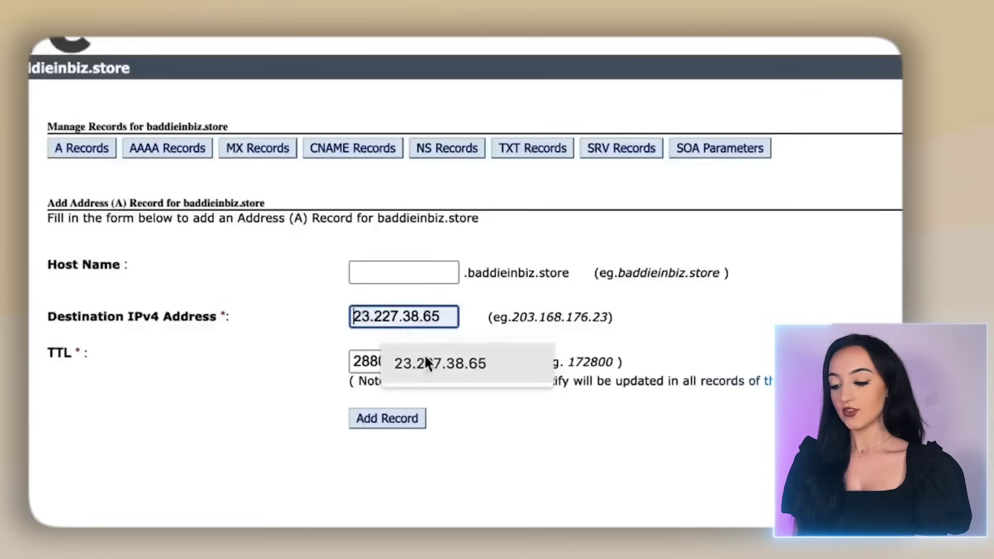
click(391, 285)
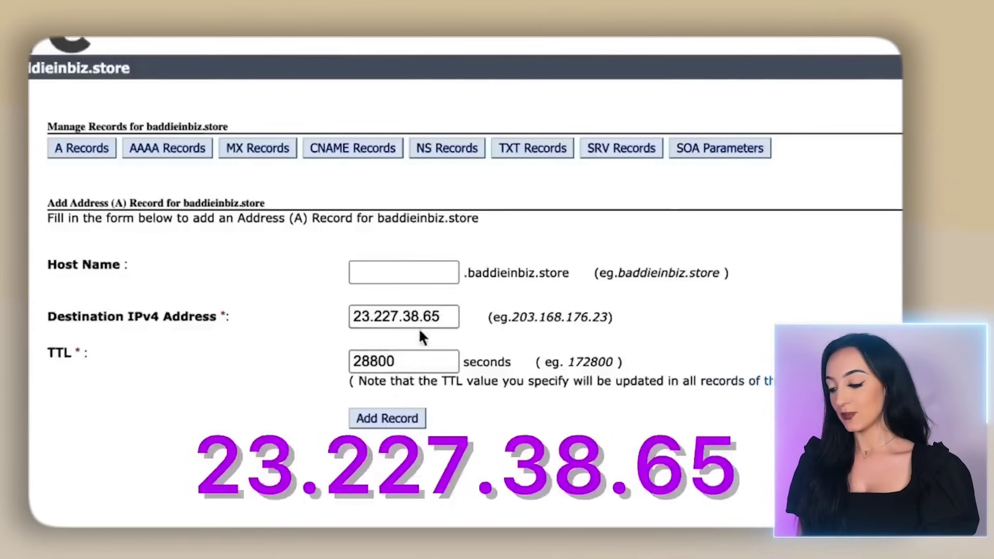
click(404, 422)
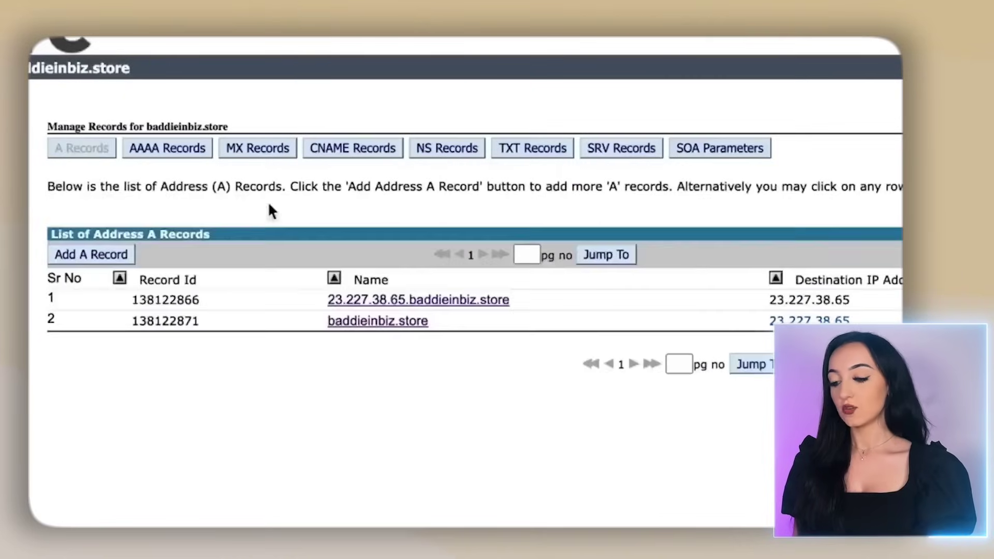
Step: Copy the store's f4ed0c.myshopify.com address from Shopify
click(349, 156)
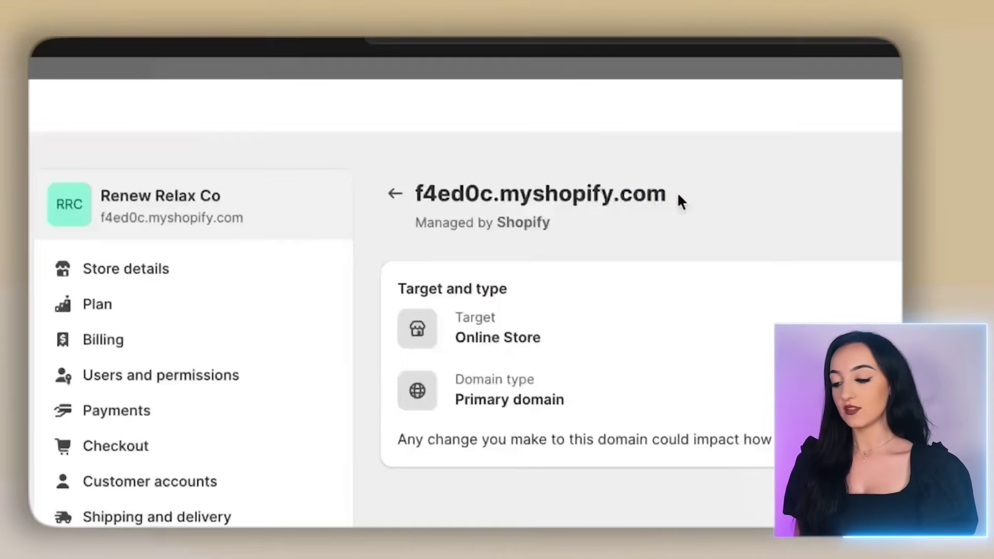
drag(673, 194, 418, 202)
right_click(442, 194)
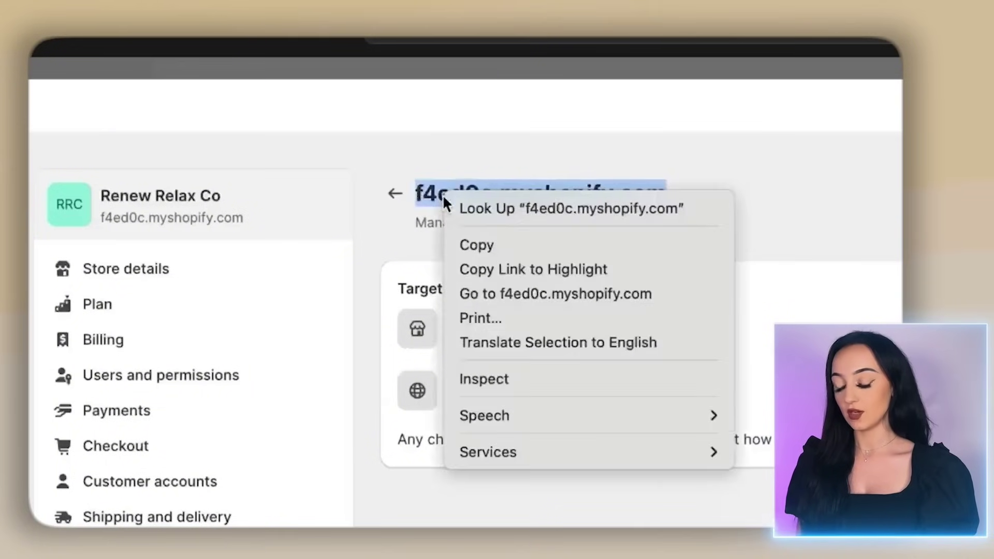
click(481, 246)
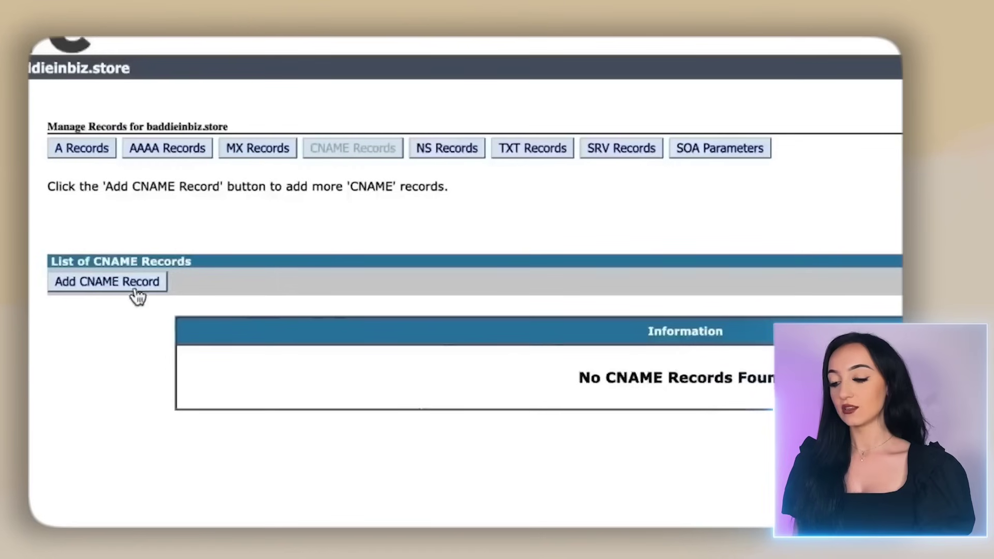
Step: Fill in a CNAME record with host www and fully qualified value shops.myshopify.com
click(137, 285)
click(266, 388)
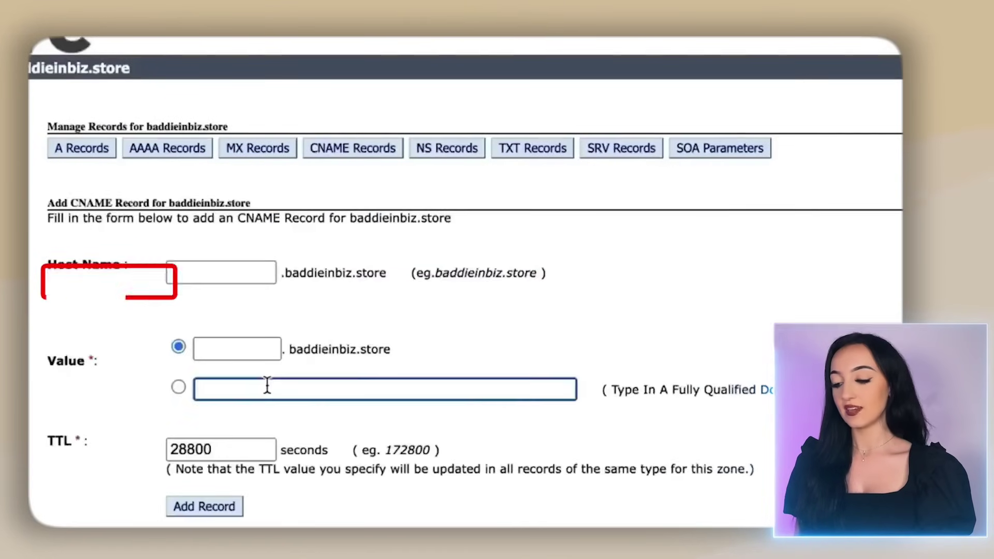
key(super+v)
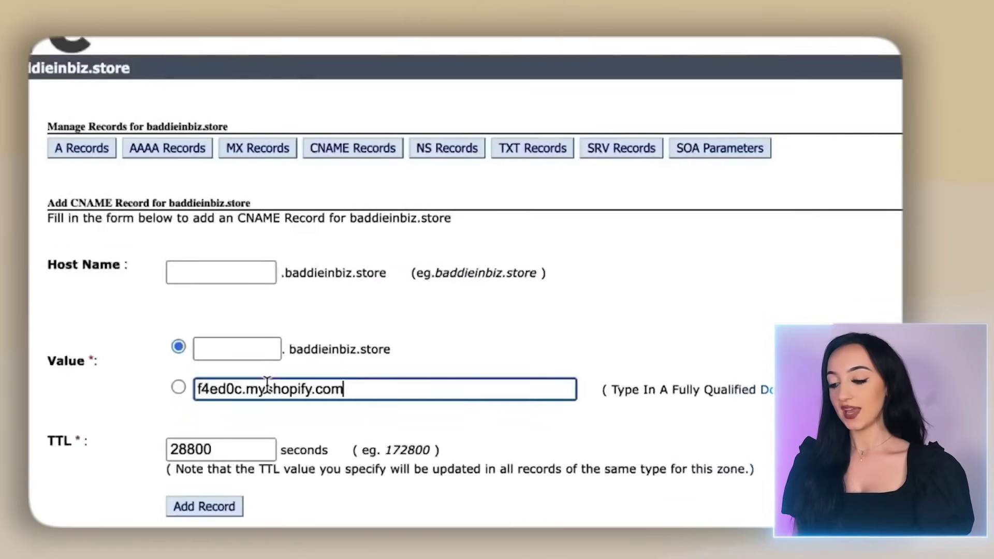
click(117, 438)
click(308, 235)
text(w)
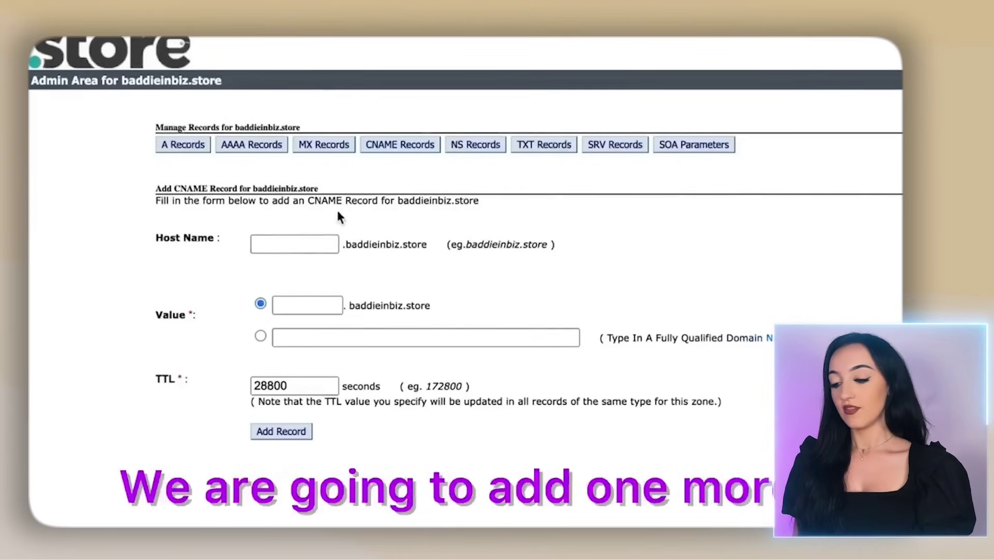
click(302, 241)
text(www)
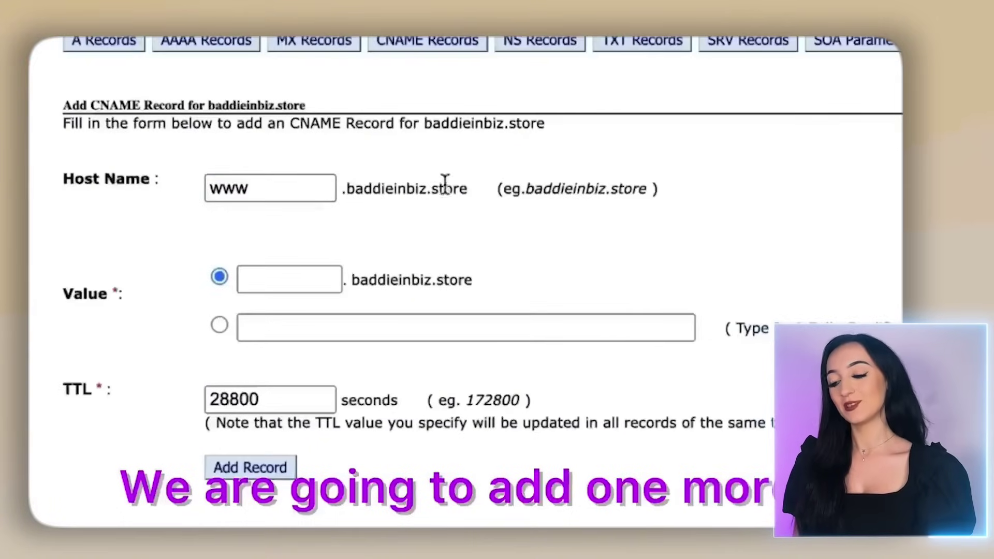
click(220, 325)
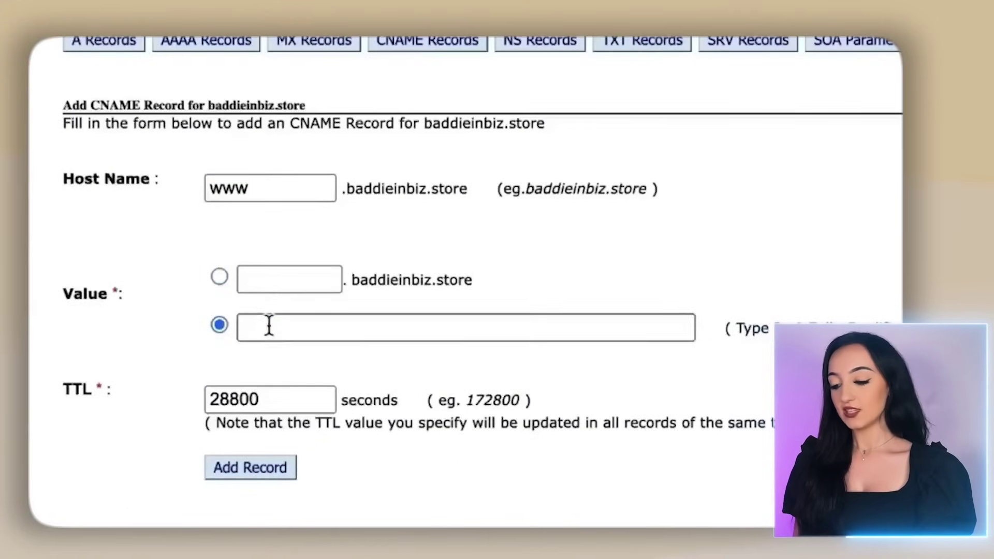
click(270, 325)
key(super+v)
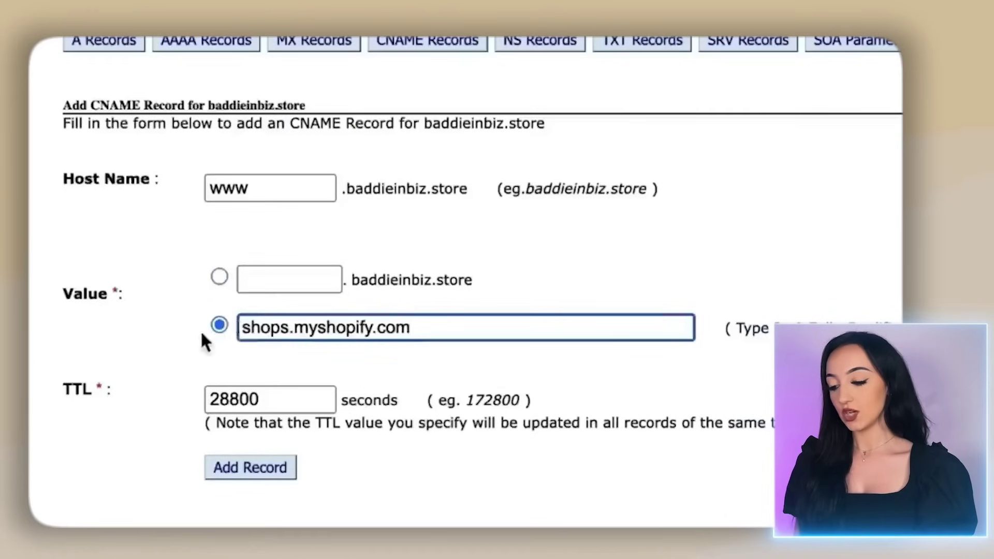
click(188, 352)
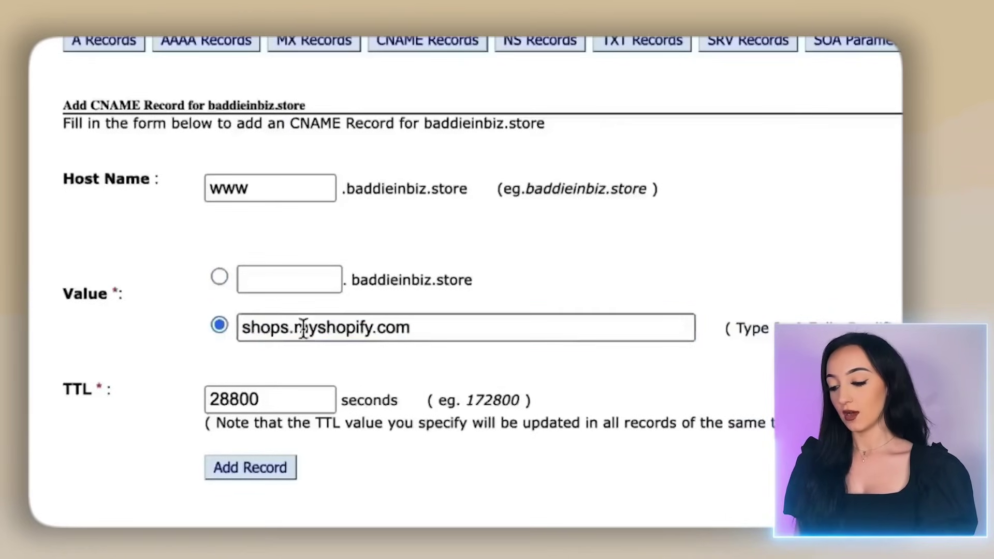